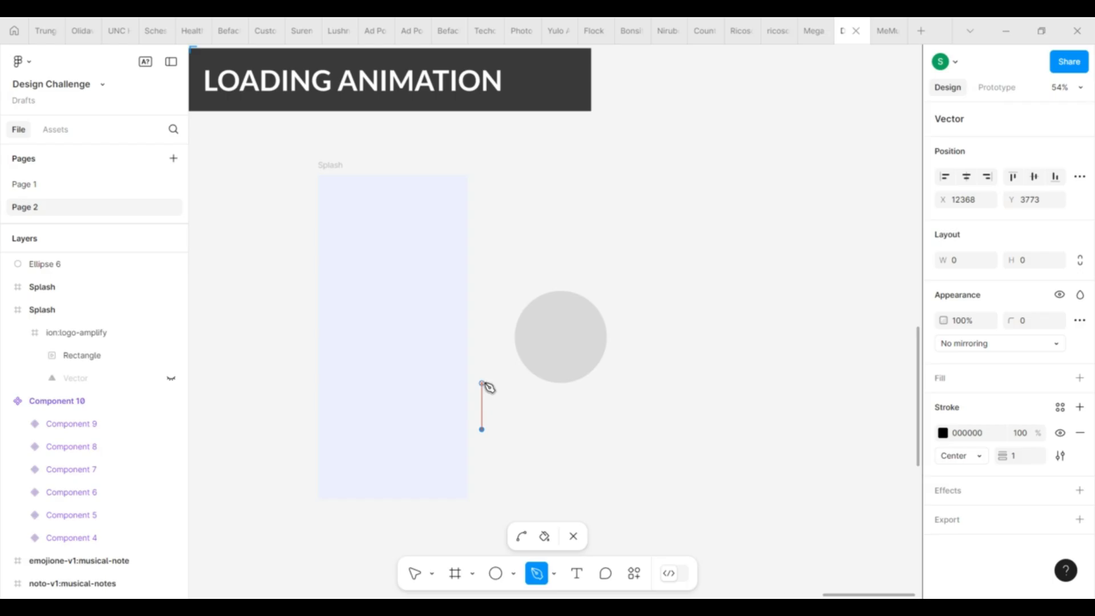
Draw the wavy top edge of a shape with the Pen tool, curving across beneath the grey circle
click(483, 379)
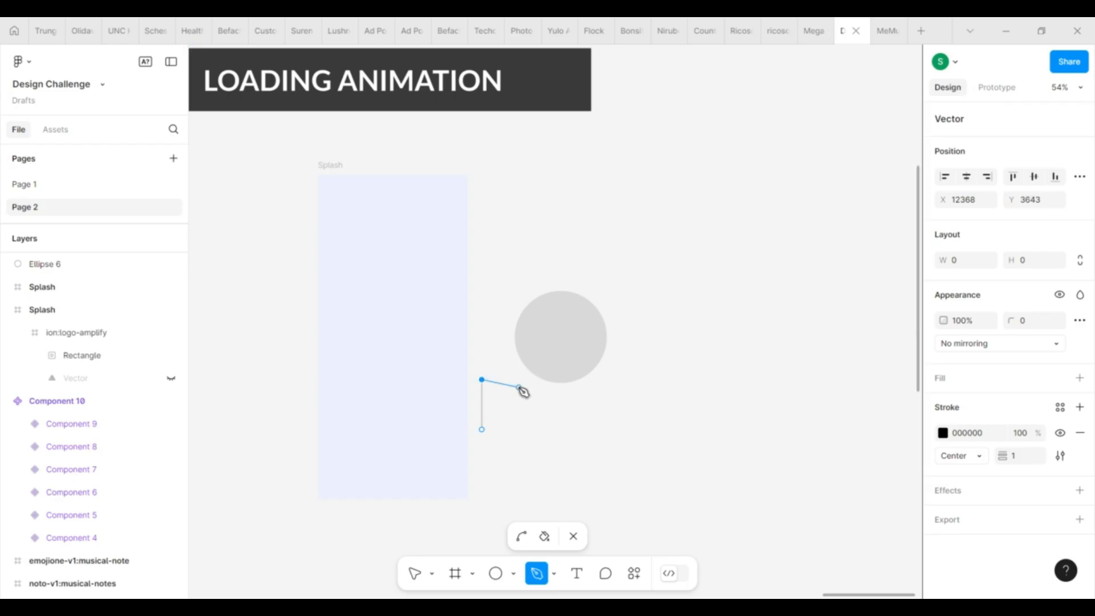
drag(507, 385, 550, 398)
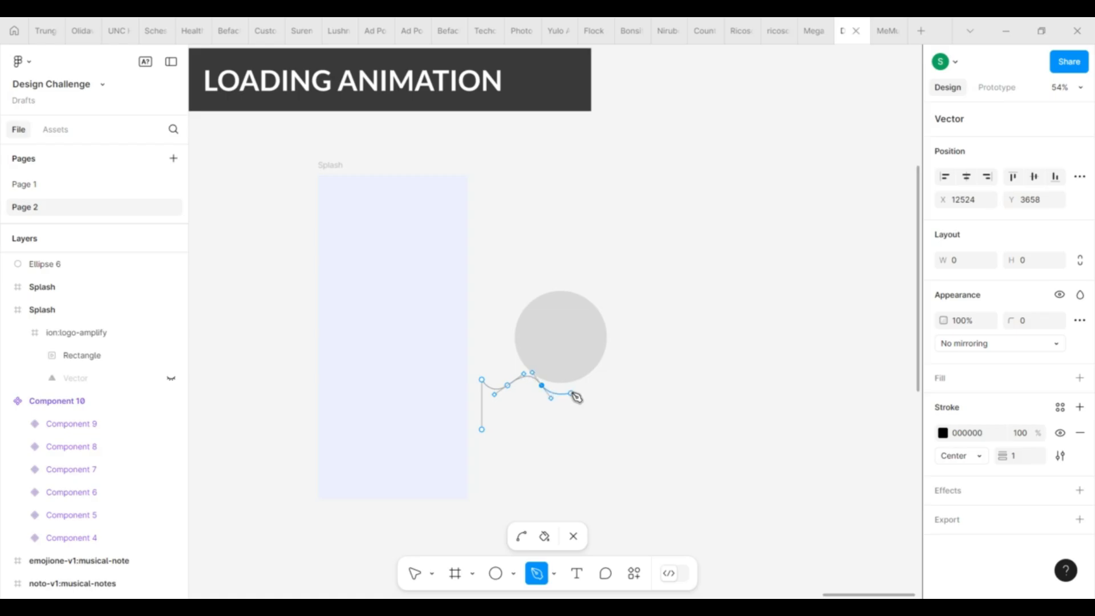
click(569, 380)
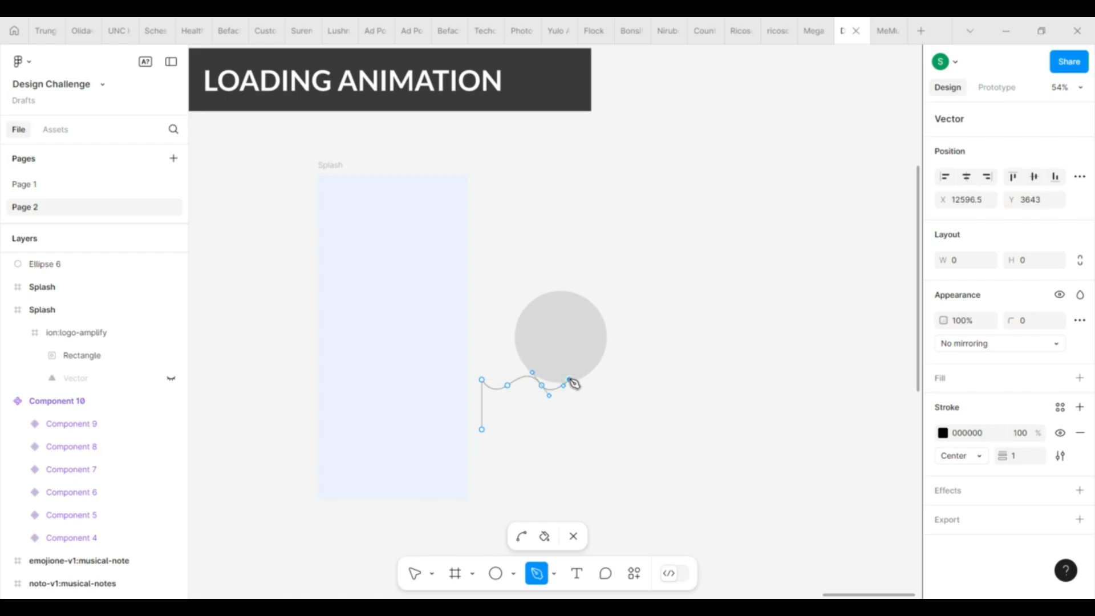
drag(598, 384, 613, 402)
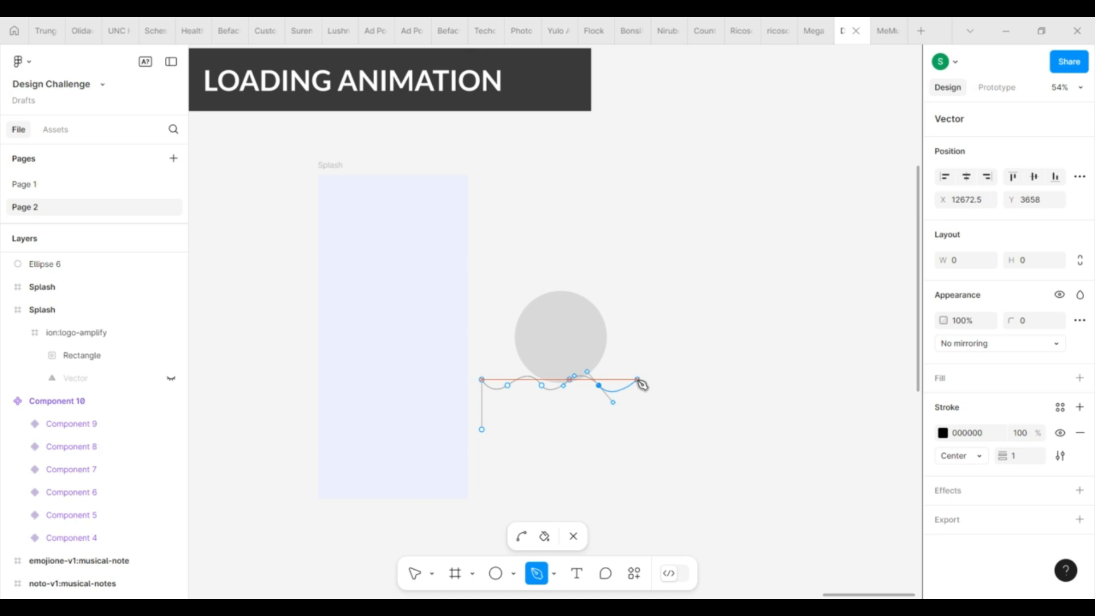
click(628, 380)
click(654, 385)
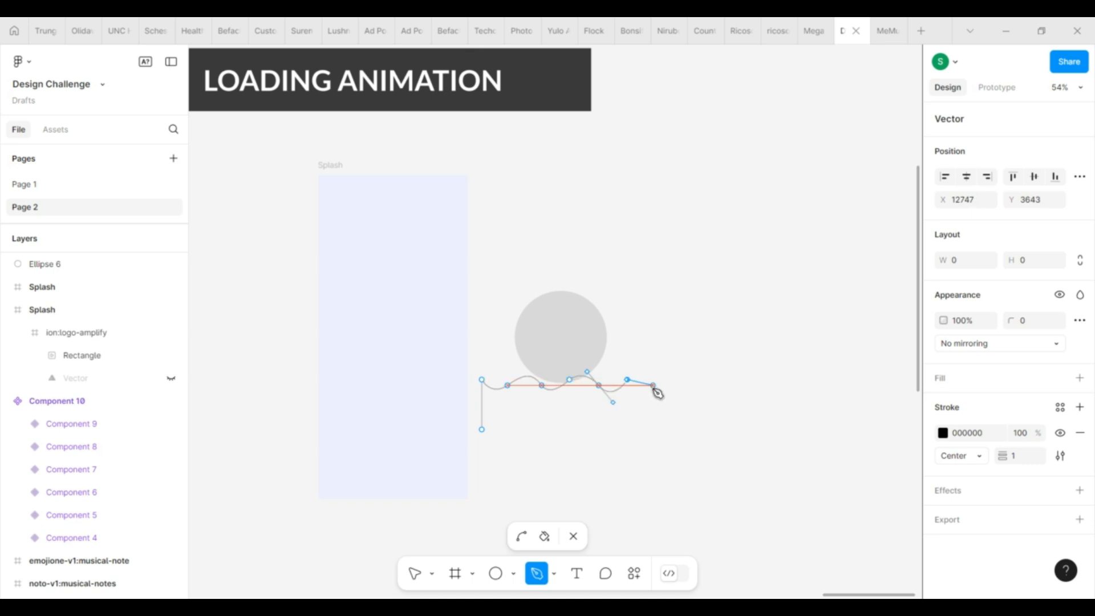
drag(663, 386, 685, 410)
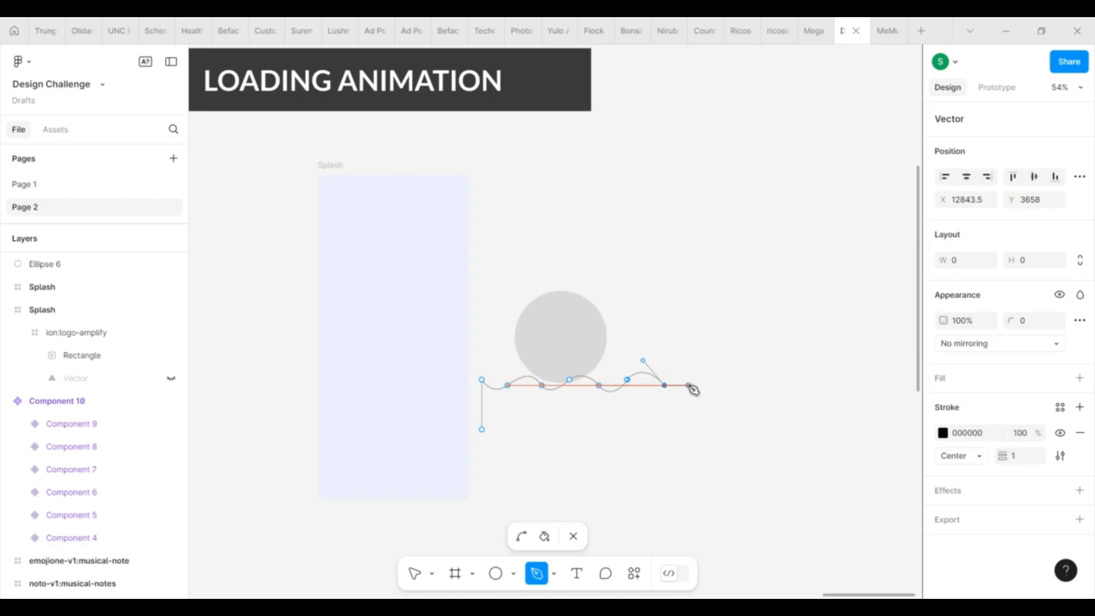
key(ctrl+z)
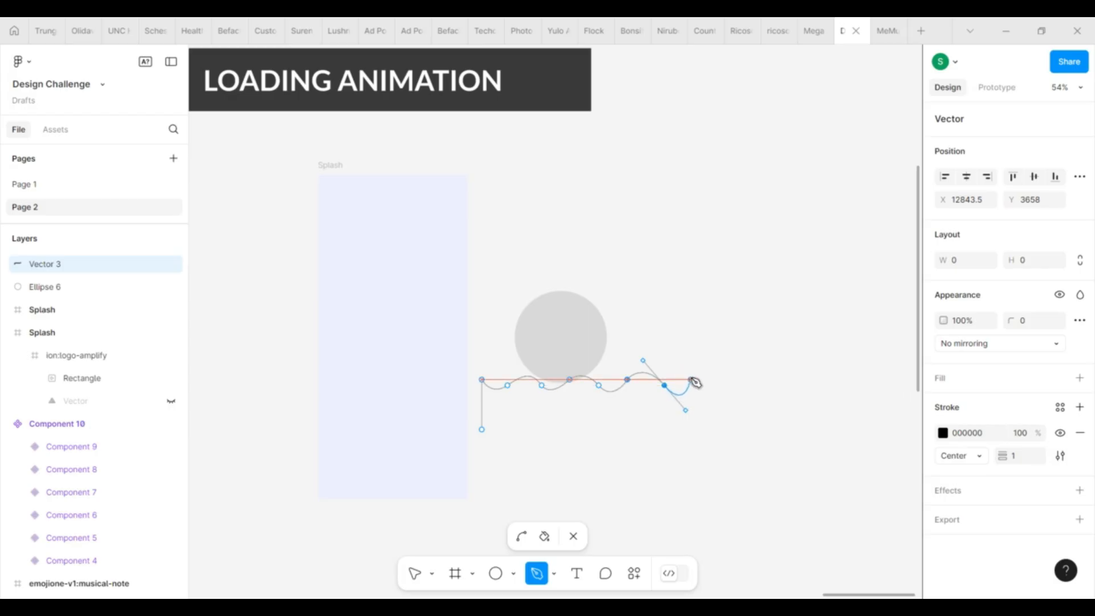
click(691, 380)
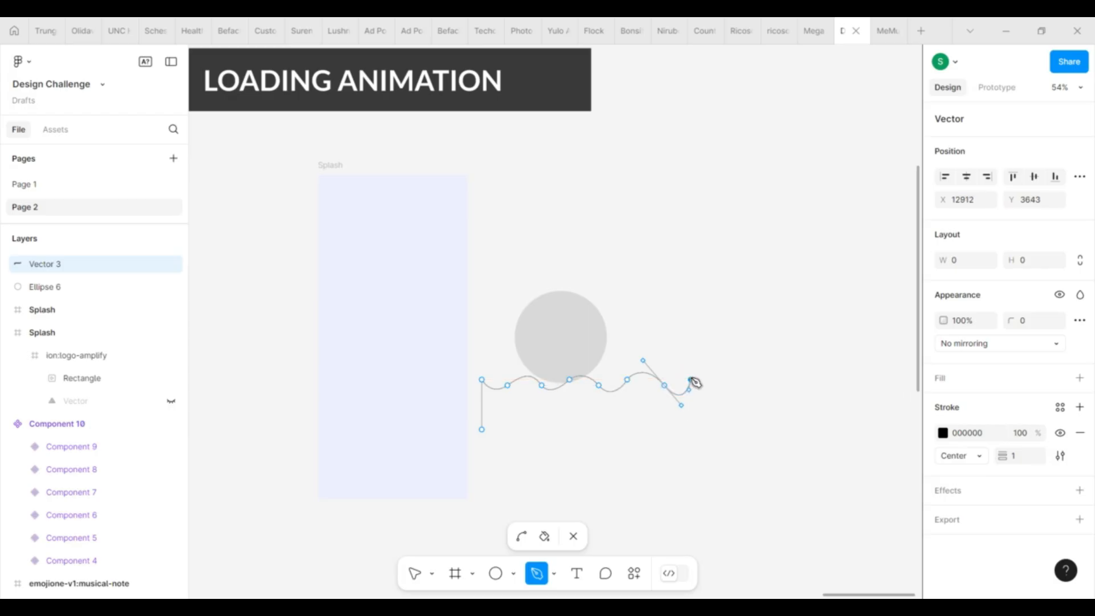
Close the wave path with a straight side and a flat base, making a shape about 544 × 148
click(691, 429)
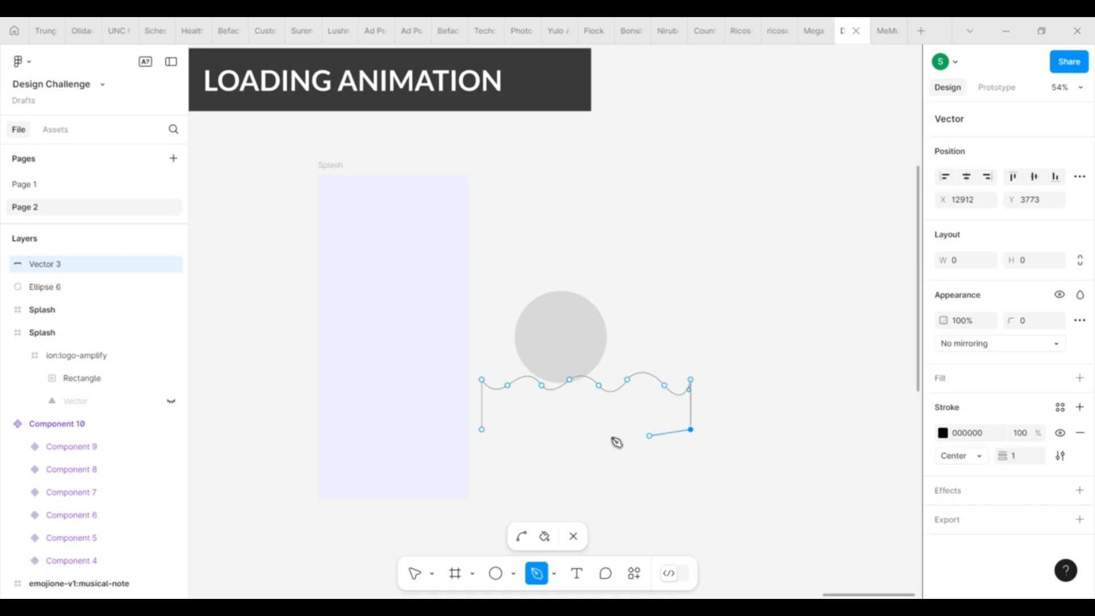
click(482, 430)
key(Escape)
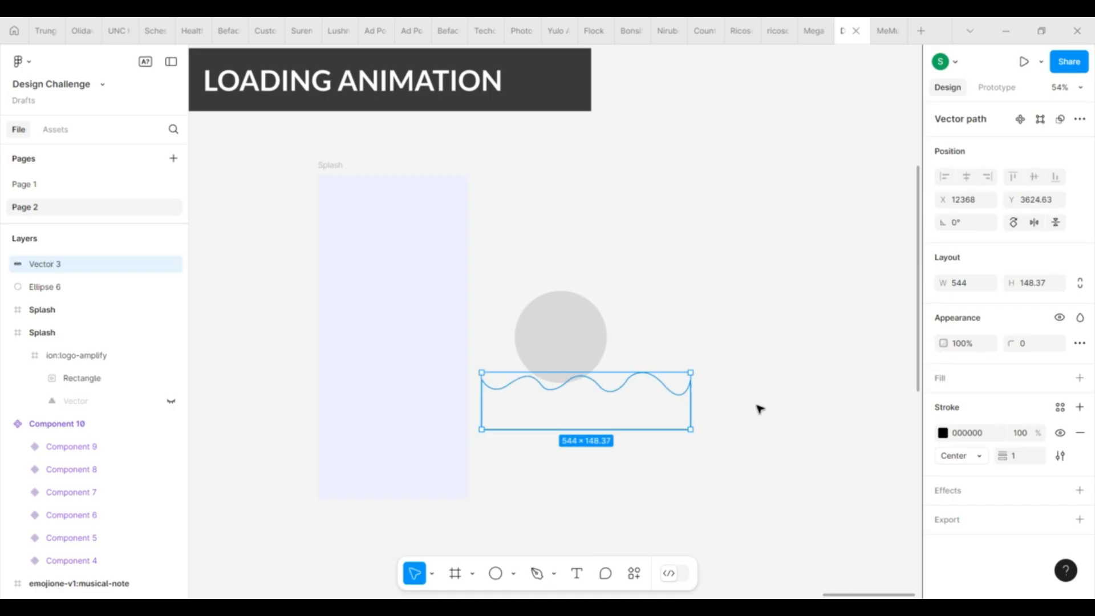
Remove the wave shape's stroke and give it a solid blue fill of 90A1F4, based on the Splash frame's colour
click(1079, 432)
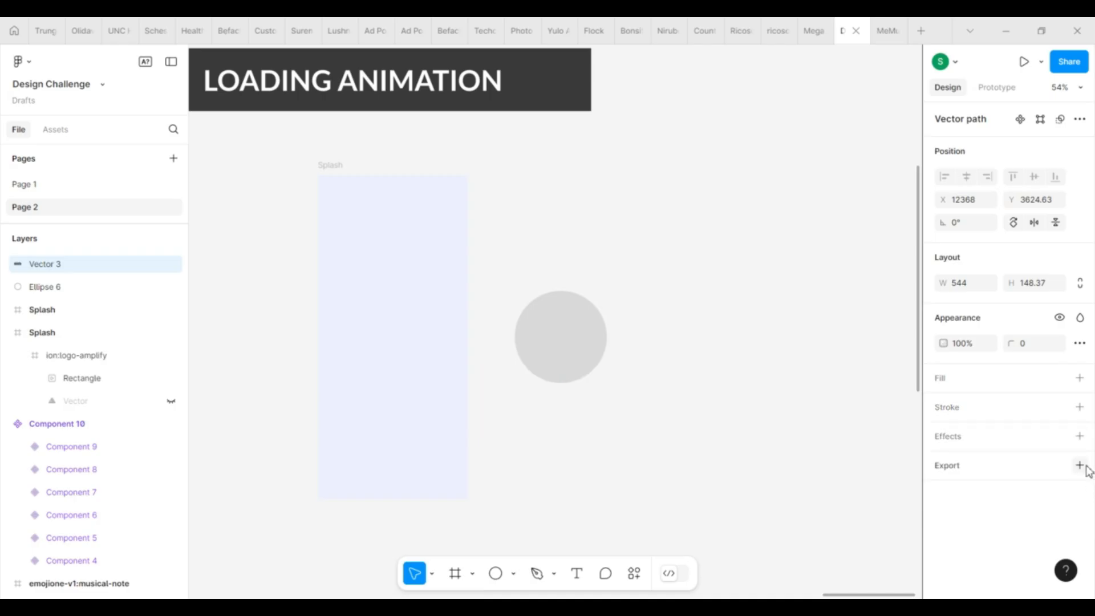
click(1080, 378)
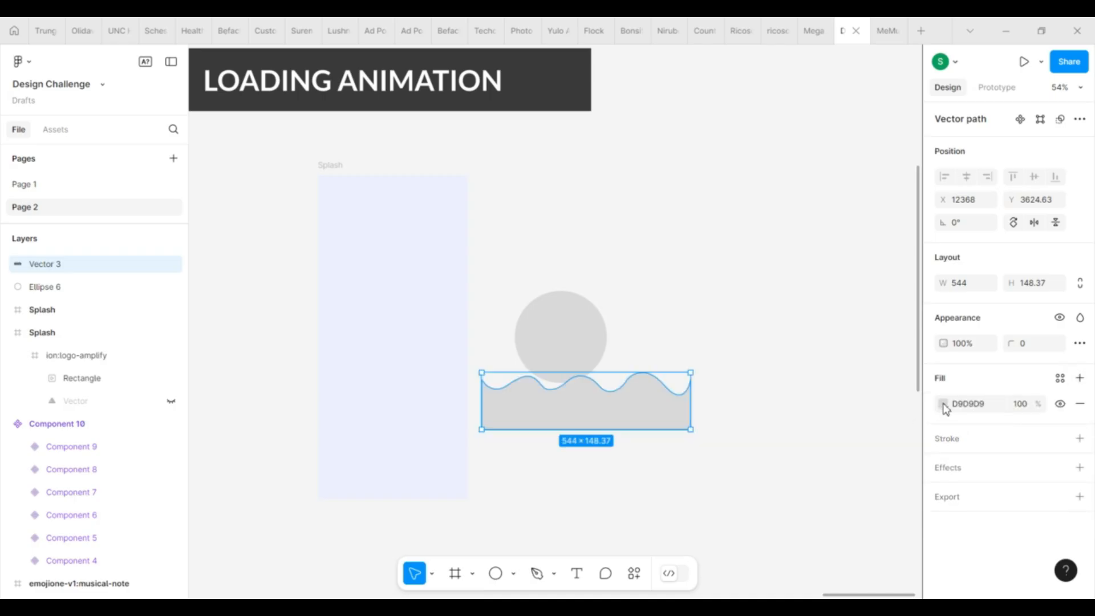
click(943, 405)
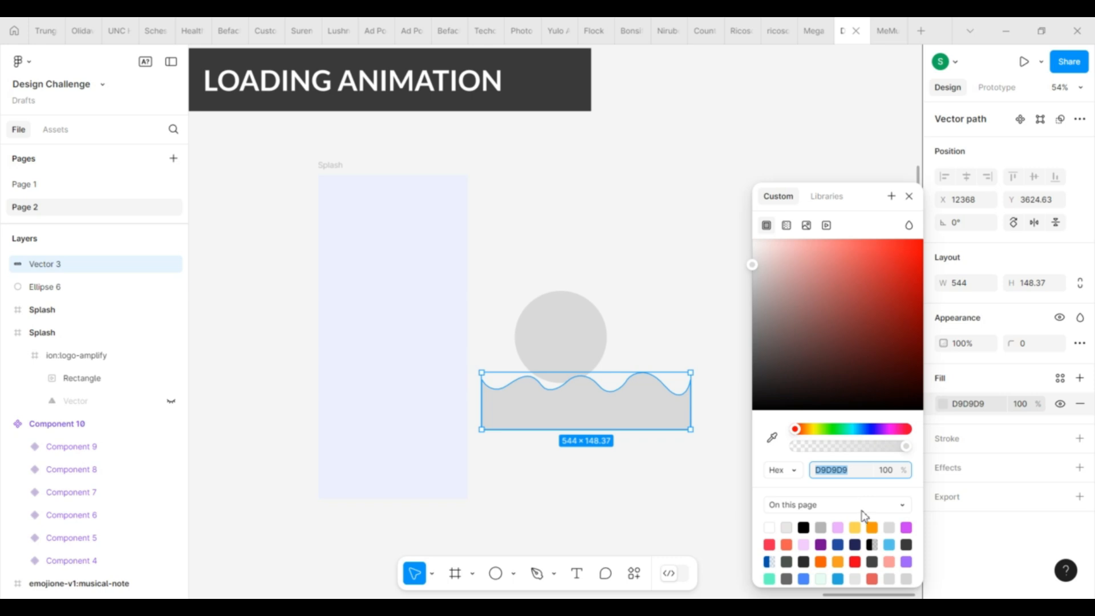
click(772, 437)
click(401, 375)
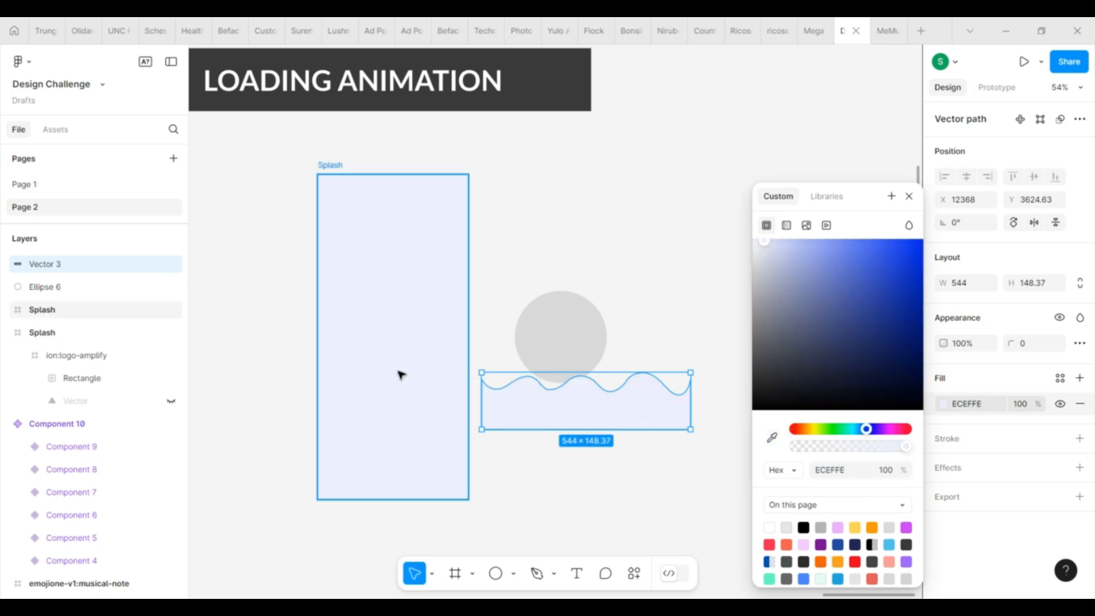
drag(766, 245, 823, 248)
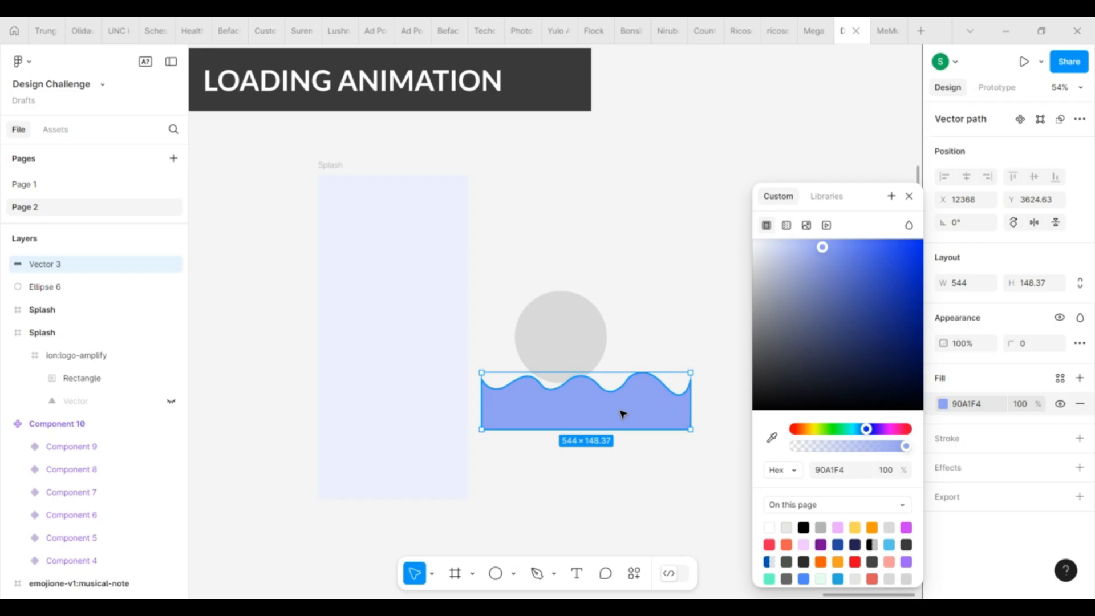
Use the grey circle as a mask and place the wave shape inside its mask group
click(596, 342)
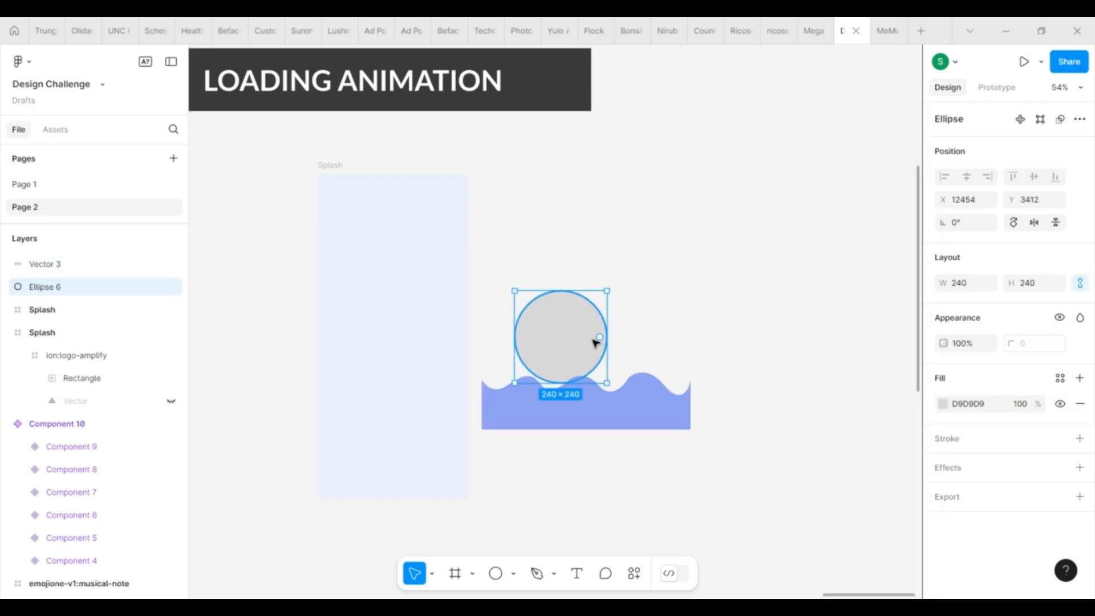
right_click(595, 344)
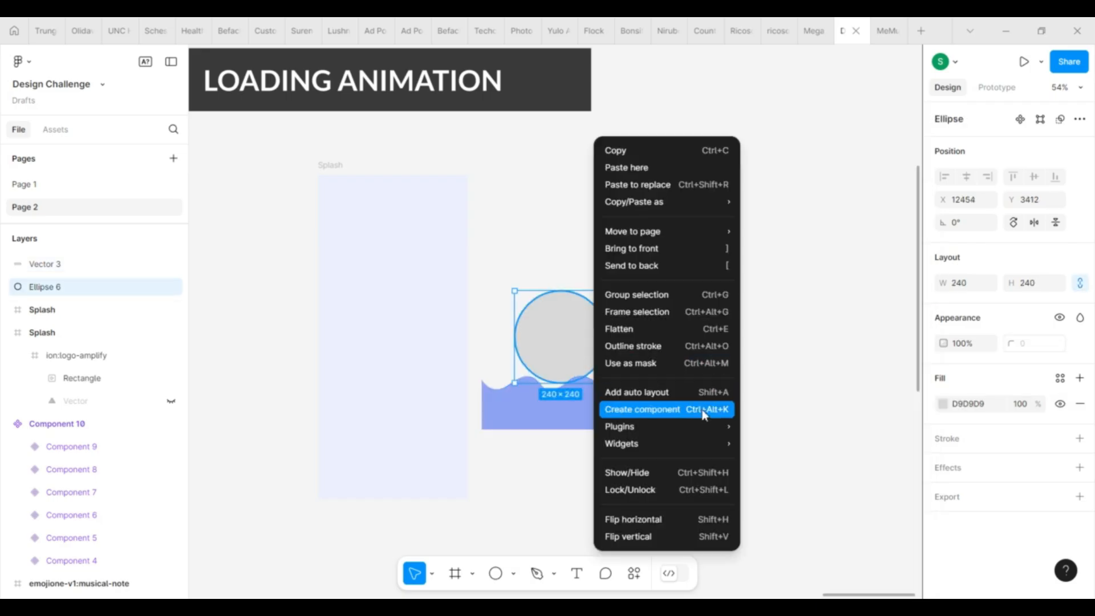
click(673, 364)
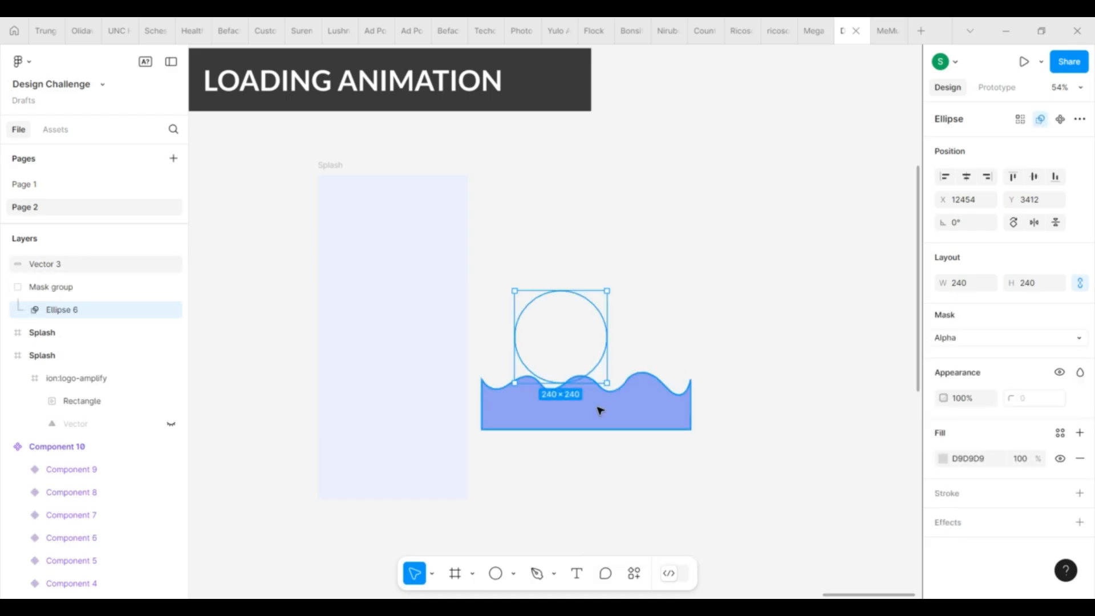
drag(105, 262, 106, 302)
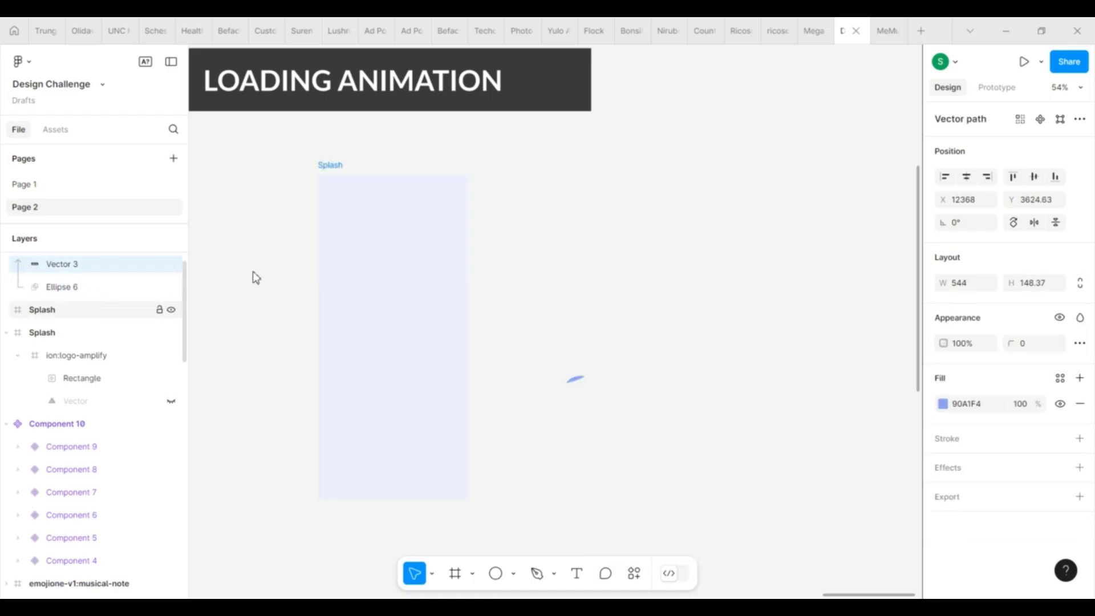
Raise the wave within the circular mask and narrow it to about 341 wide
drag(593, 416, 593, 383)
drag(482, 373, 504, 372)
drag(691, 369, 635, 376)
click(652, 323)
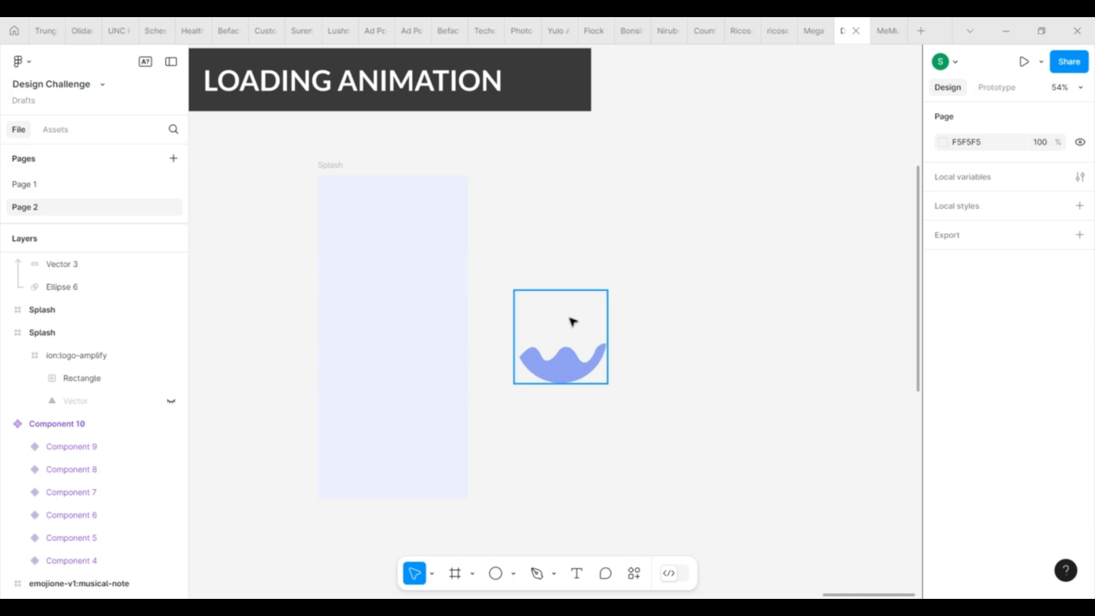
Duplicate the mask circle in place and remove the mask from the duplicate so it serves as the background
click(573, 321)
double_click(573, 321)
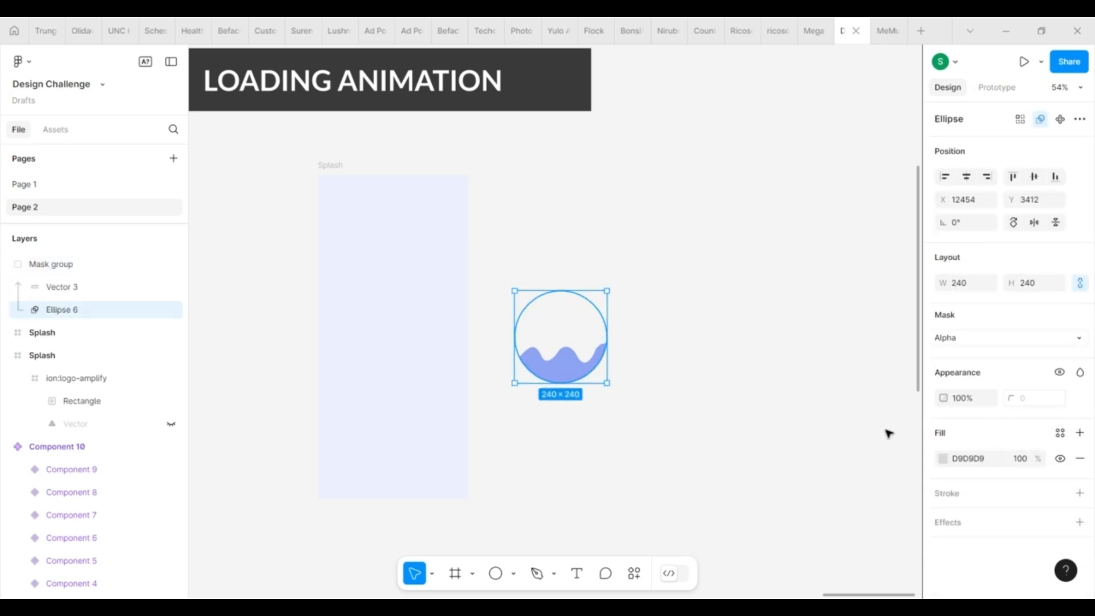
key(ctrl+d)
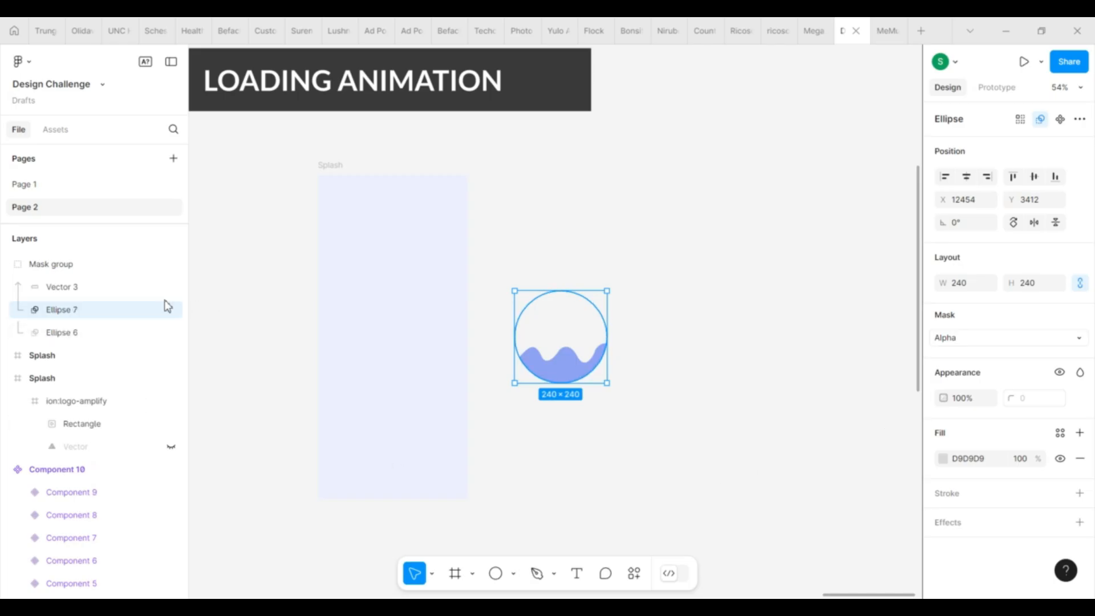
right_click(118, 310)
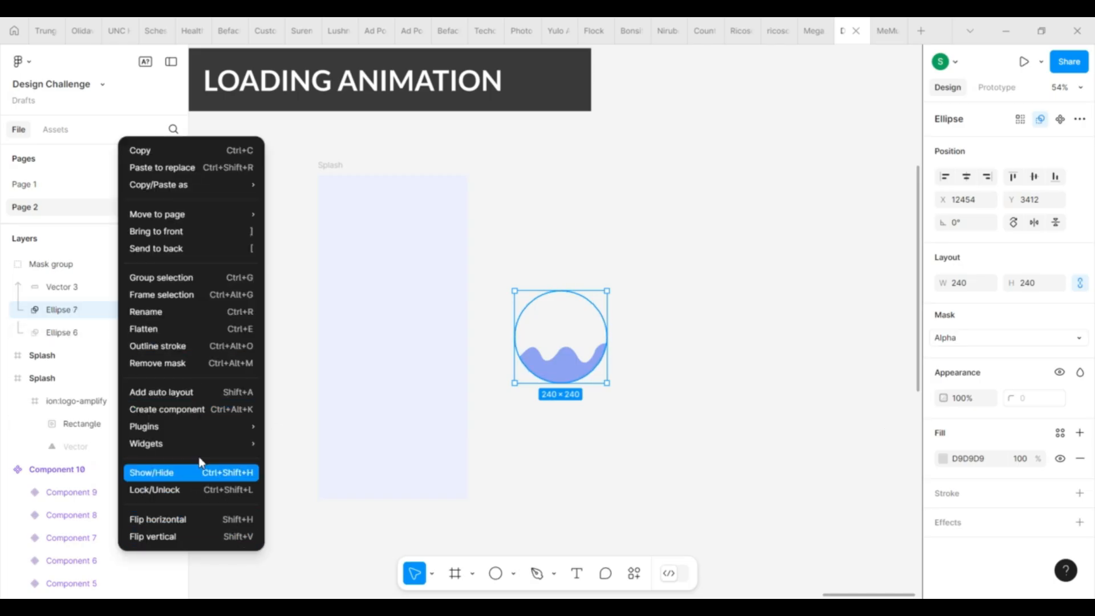
click(182, 363)
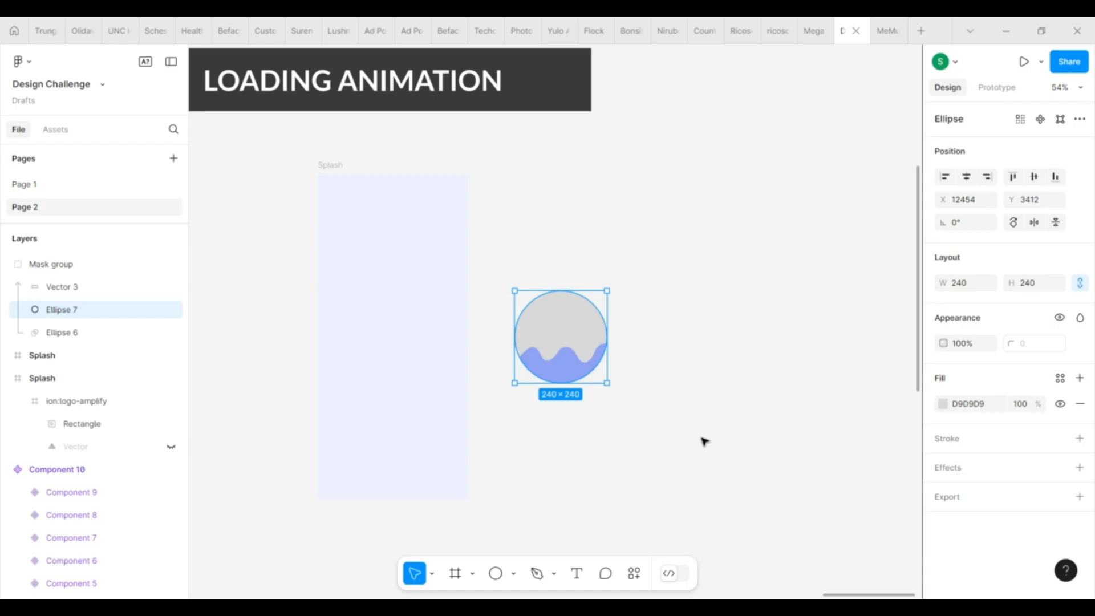
Fill the background circle with light blue BFC9FC, based on the Splash frame's colour
click(943, 406)
click(773, 437)
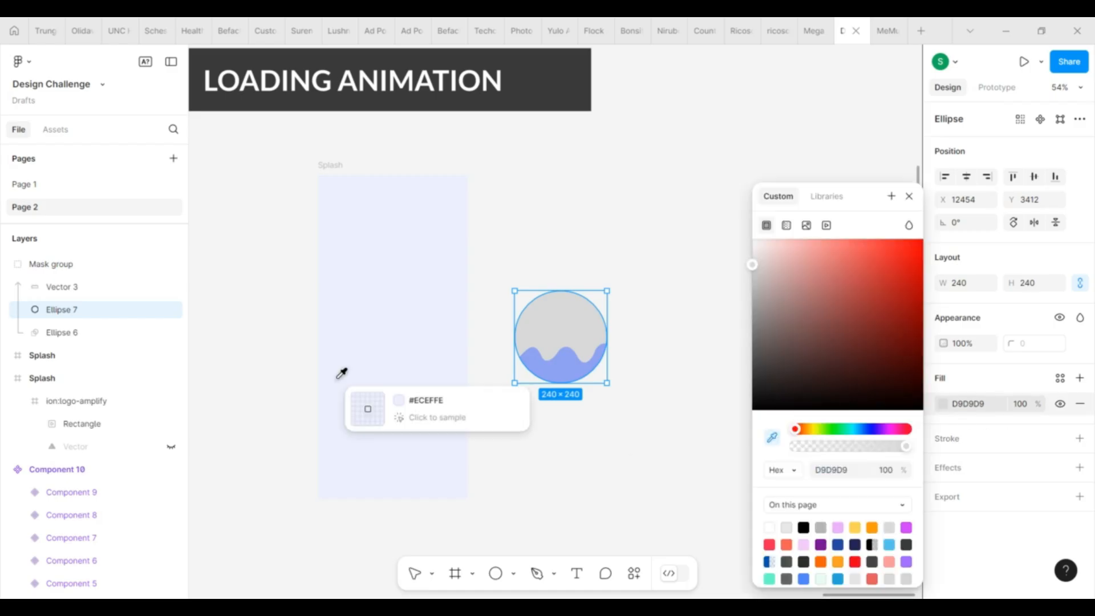
click(340, 373)
drag(764, 240, 794, 247)
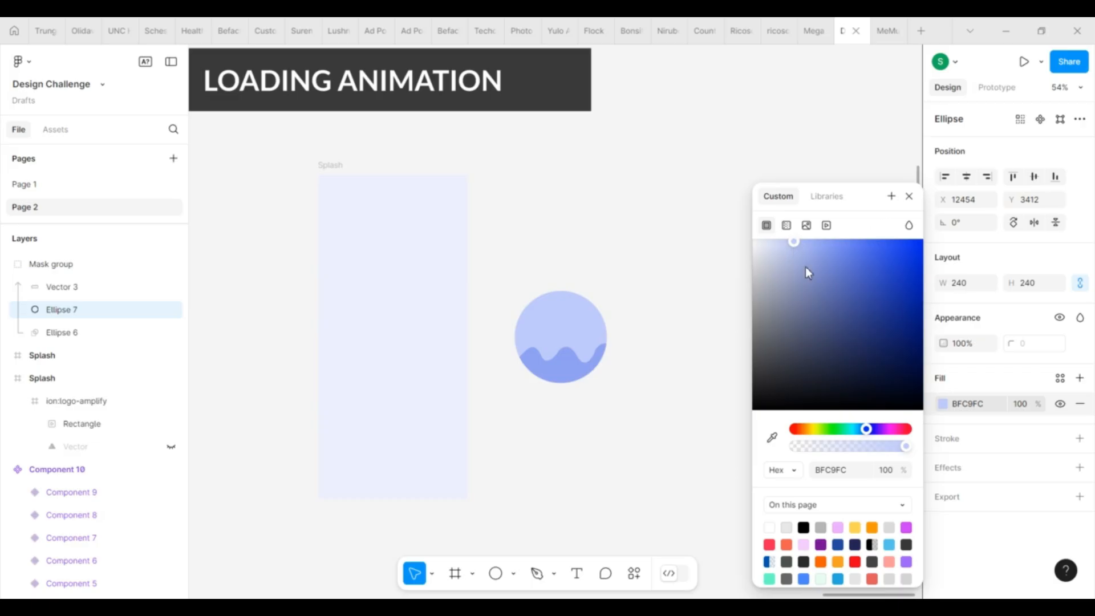
click(909, 196)
click(670, 356)
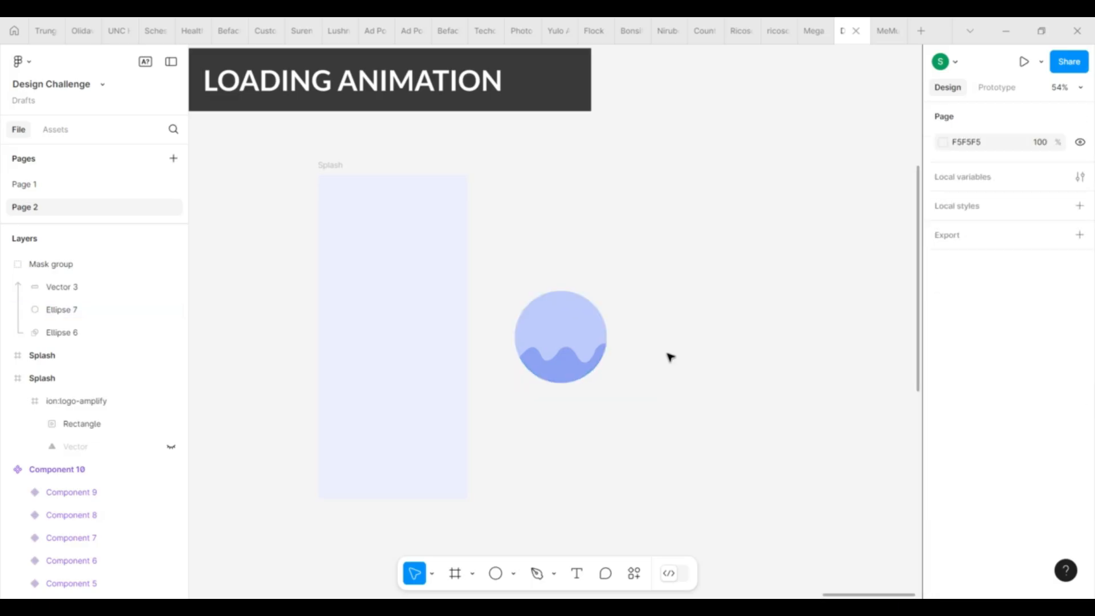
Duplicate the wave slightly up and to the left, and fill the copy with darker blue 5E73E5
double_click(567, 361)
alt+drag(560, 360, 549, 357)
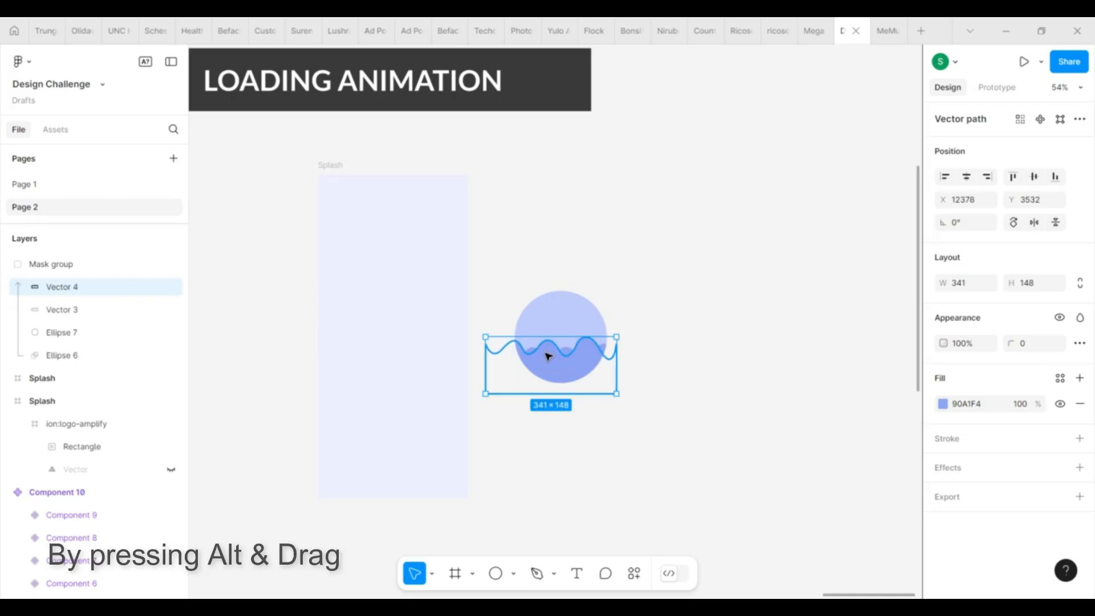
click(944, 404)
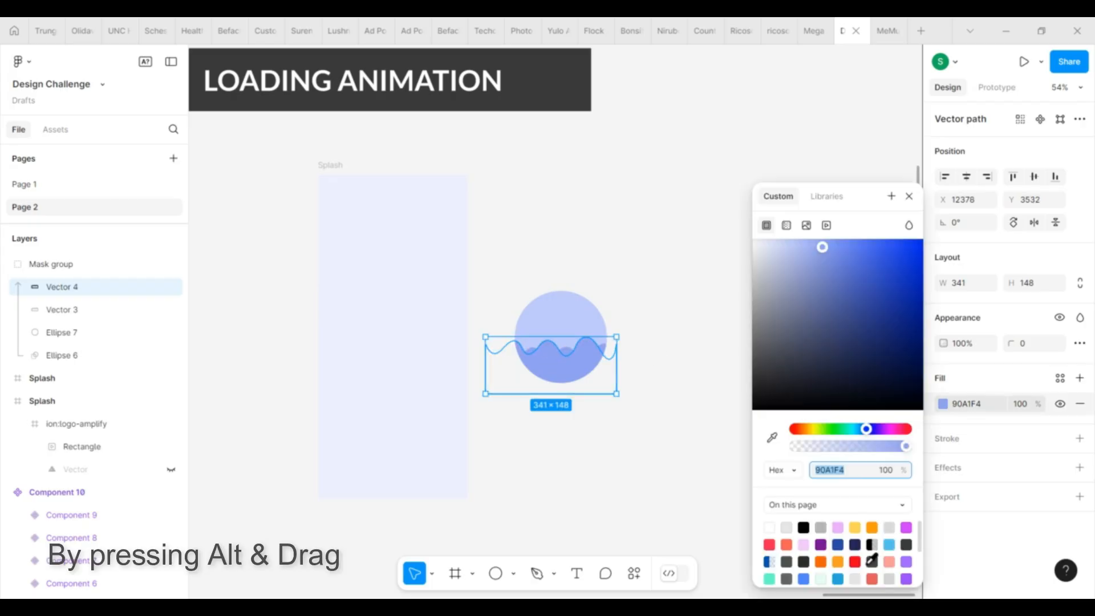
click(772, 437)
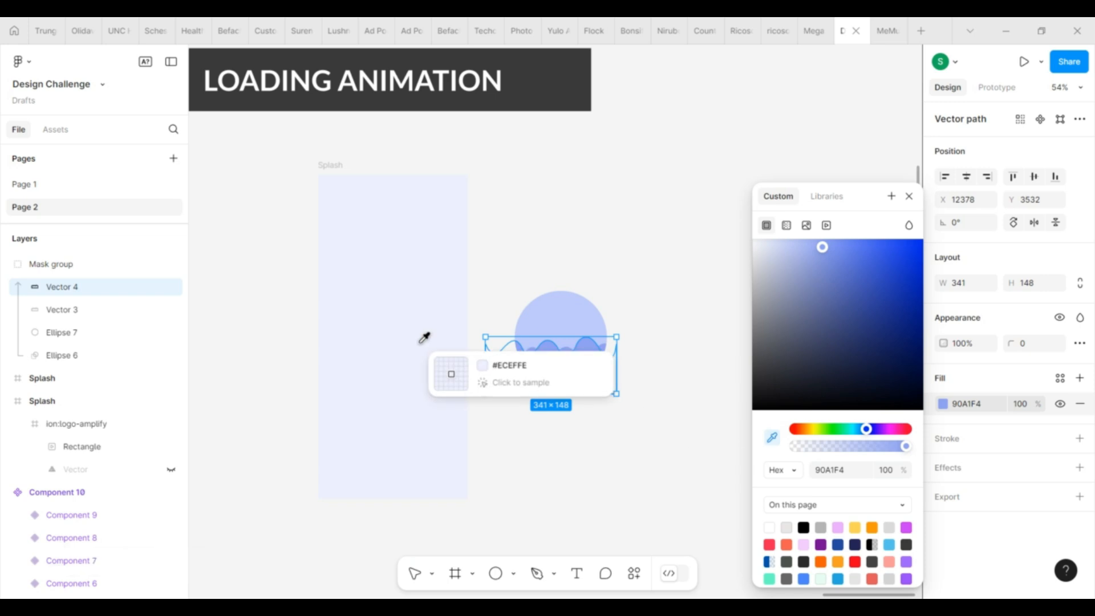
click(582, 361)
drag(822, 263, 857, 269)
Place the darker wave behind the lighter one and offset the two waves so a dark band shows above the light wave
drag(87, 291, 86, 319)
click(676, 396)
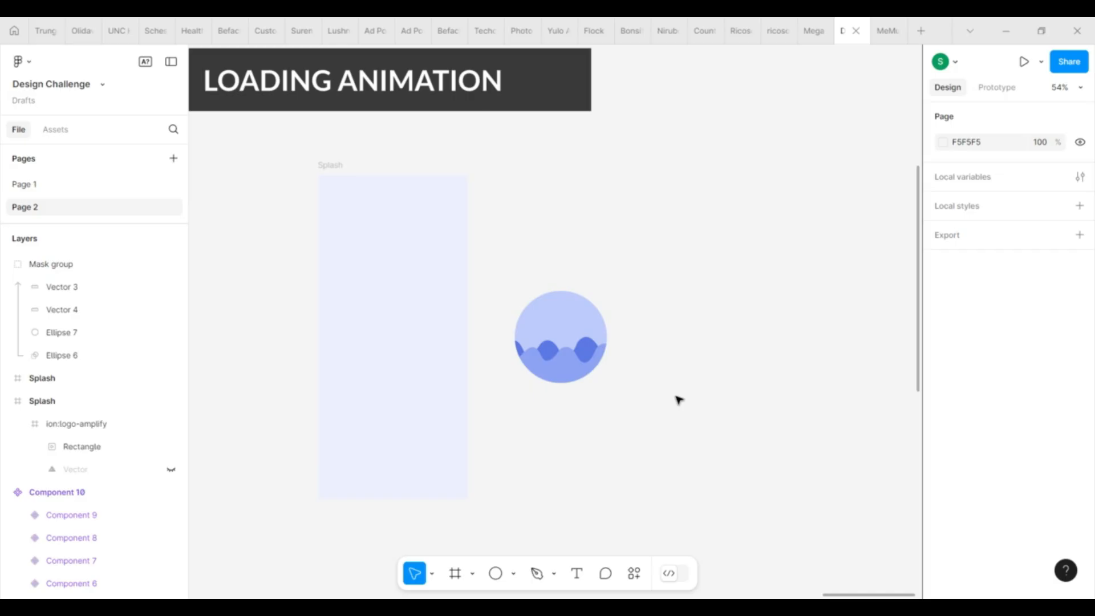
click(590, 348)
drag(582, 343, 563, 373)
click(662, 405)
Duplicate the masked wave circle and place the copy directly to the right of the original
click(540, 318)
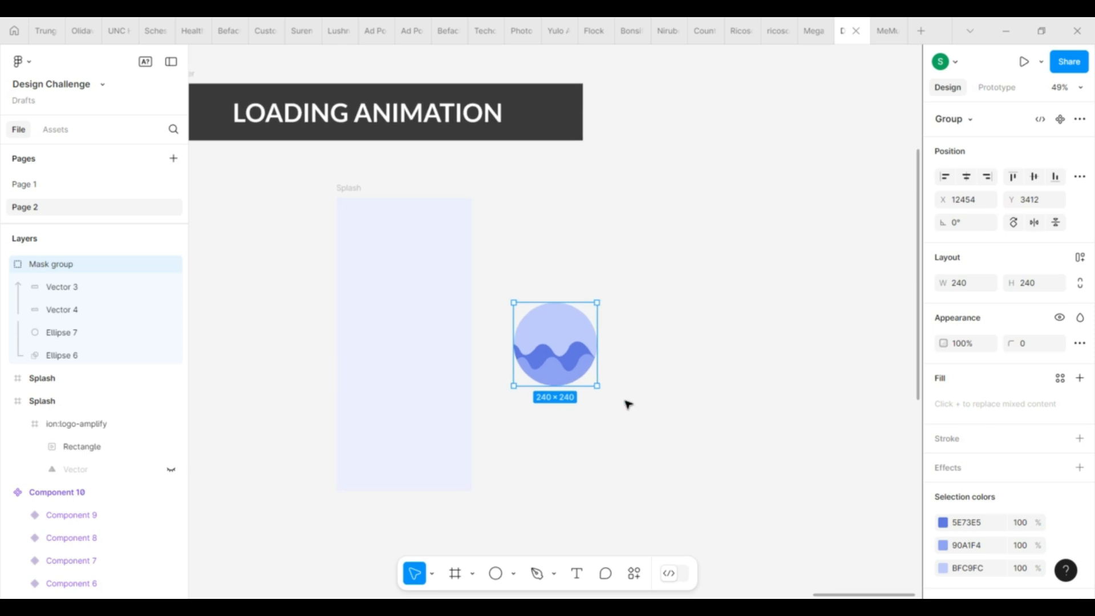
scroll(630, 403, up, 3)
scroll(634, 405, down, 1)
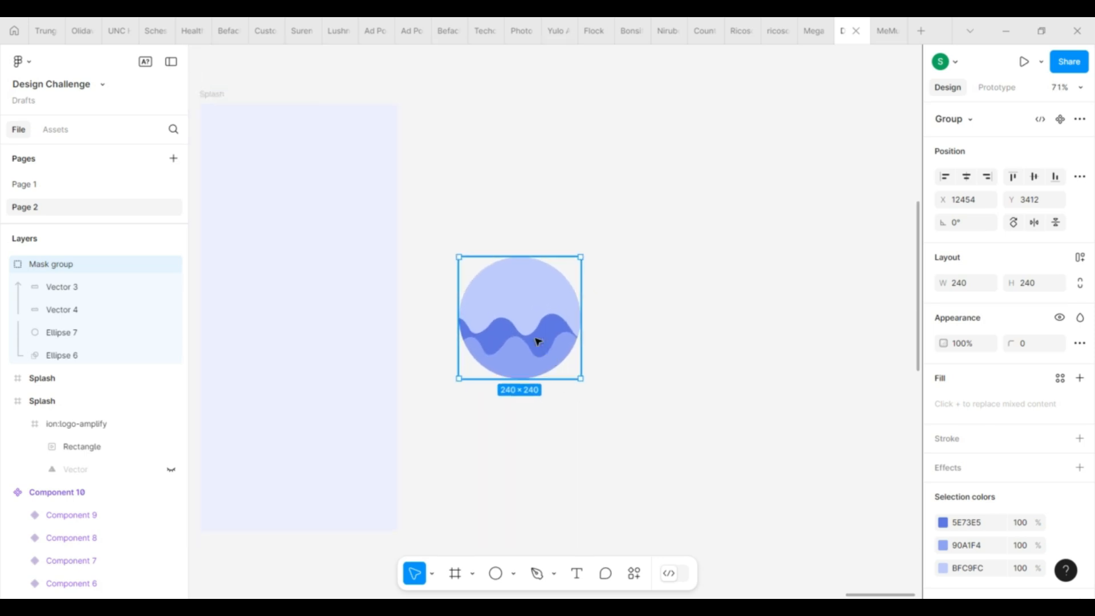
drag(538, 340, 694, 342)
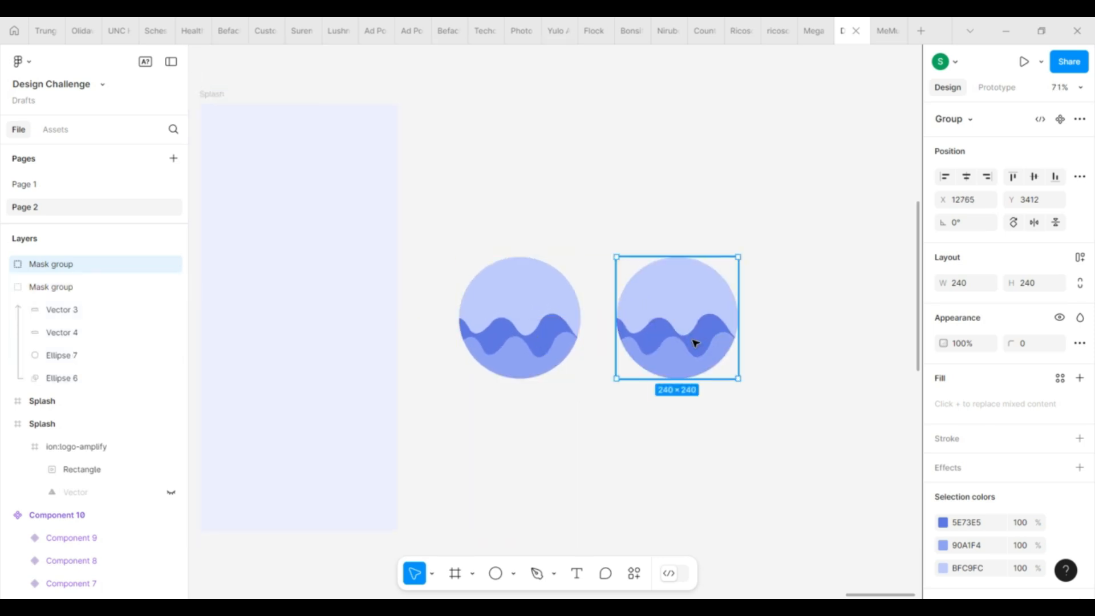
In the second circle, stretch the dark wave upward to a height of about 161 and shift it to the right
double_click(687, 366)
click(711, 325)
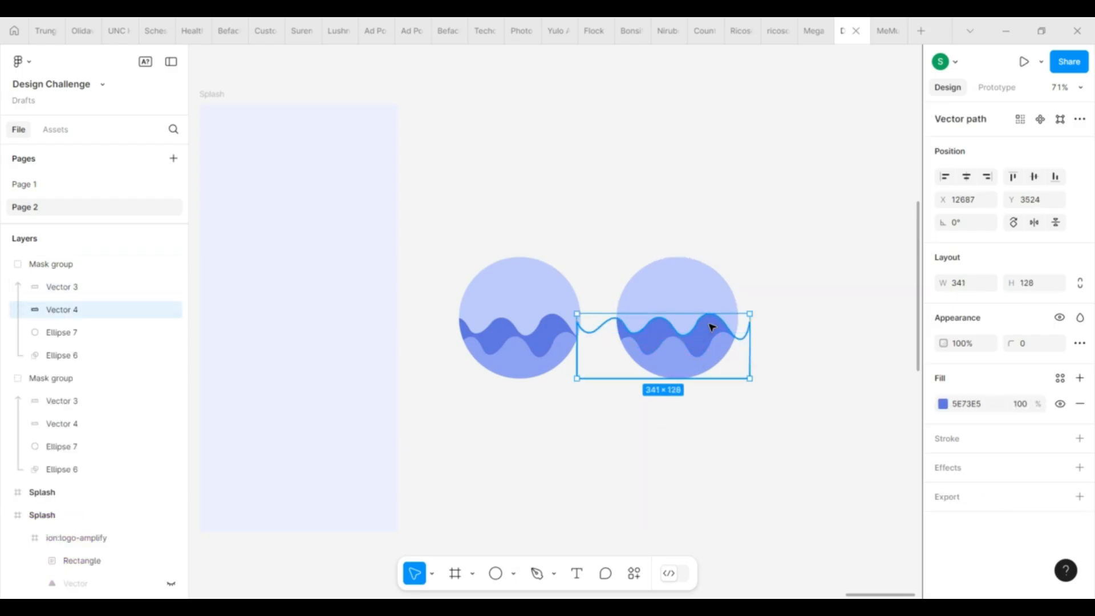
drag(697, 306, 697, 297)
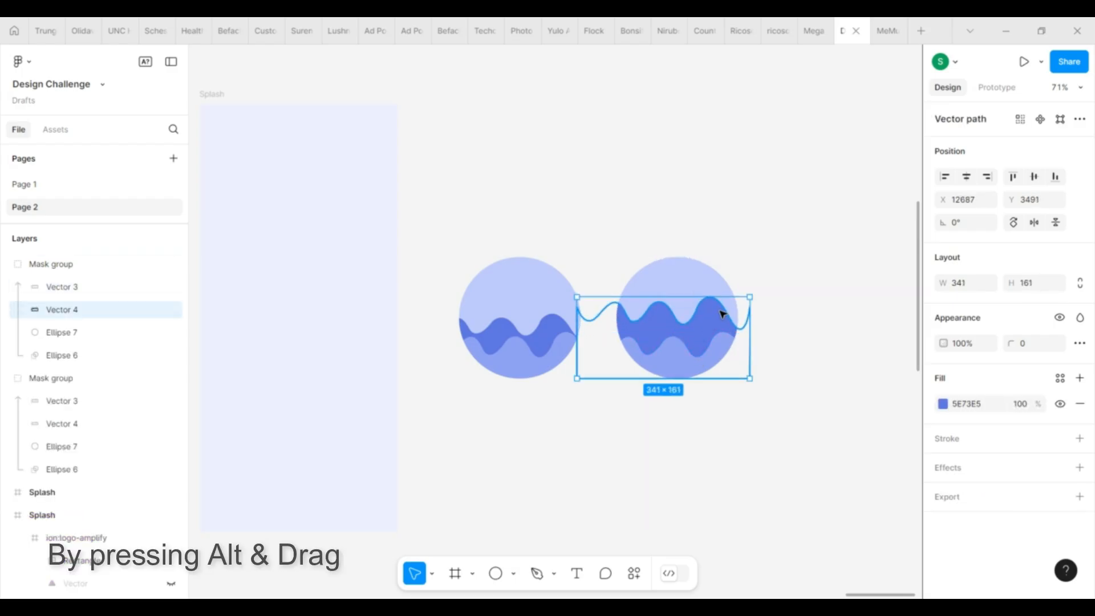
drag(777, 341, 774, 338)
Move the light wave in the second circle to the left and slightly up
click(674, 360)
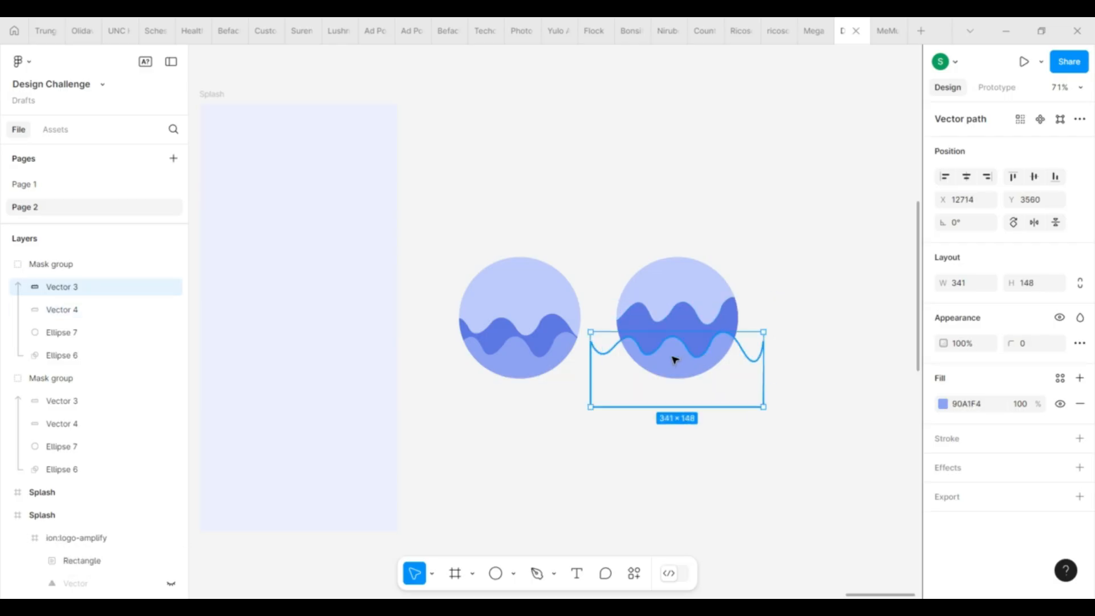
drag(674, 360, 645, 349)
click(796, 385)
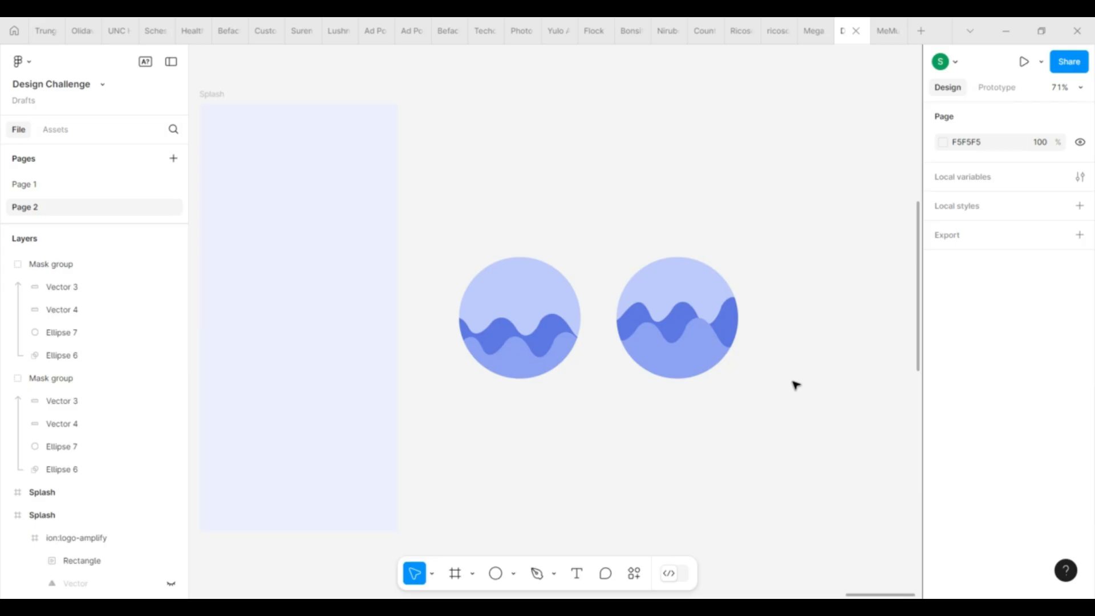
Duplicate the second wave circle and place the copy to its right as the third state
click(671, 293)
scroll(615, 384, down, 3)
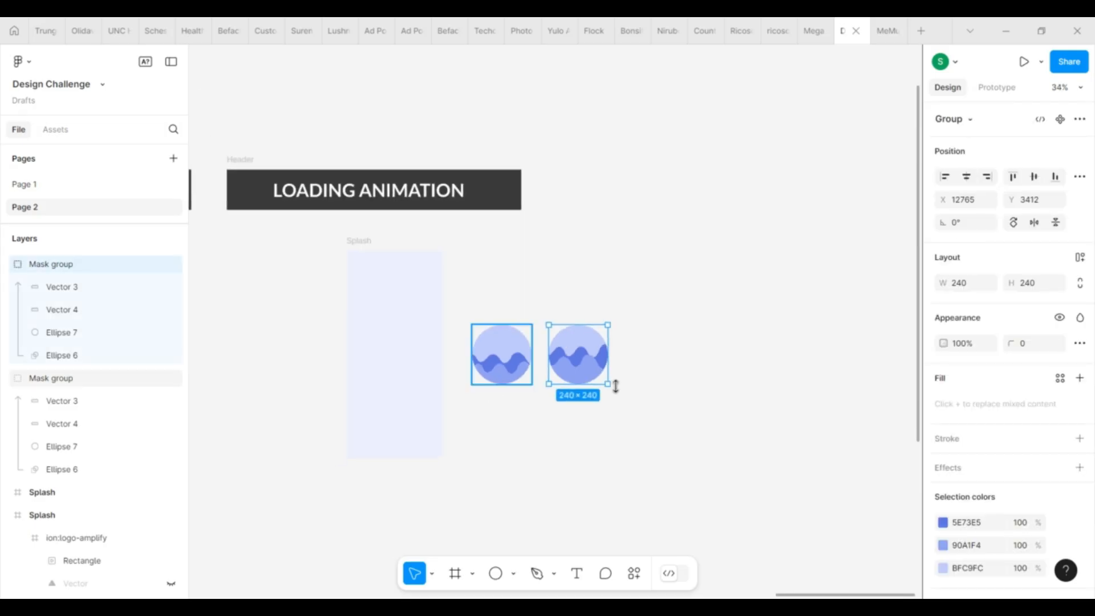
scroll(627, 392, up, 2)
drag(538, 349, 669, 349)
scroll(767, 349, up, 3)
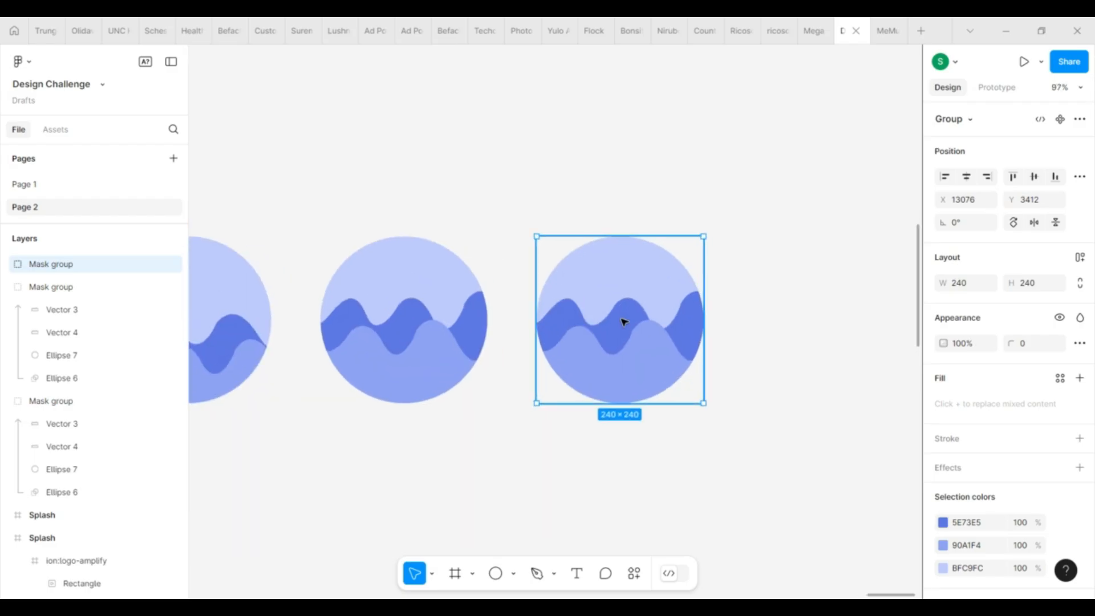
Raise the dark and light waves in the third circle and shift both to the right
double_click(623, 322)
double_click(633, 321)
drag(654, 322, 654, 272)
drag(648, 345, 699, 337)
click(797, 377)
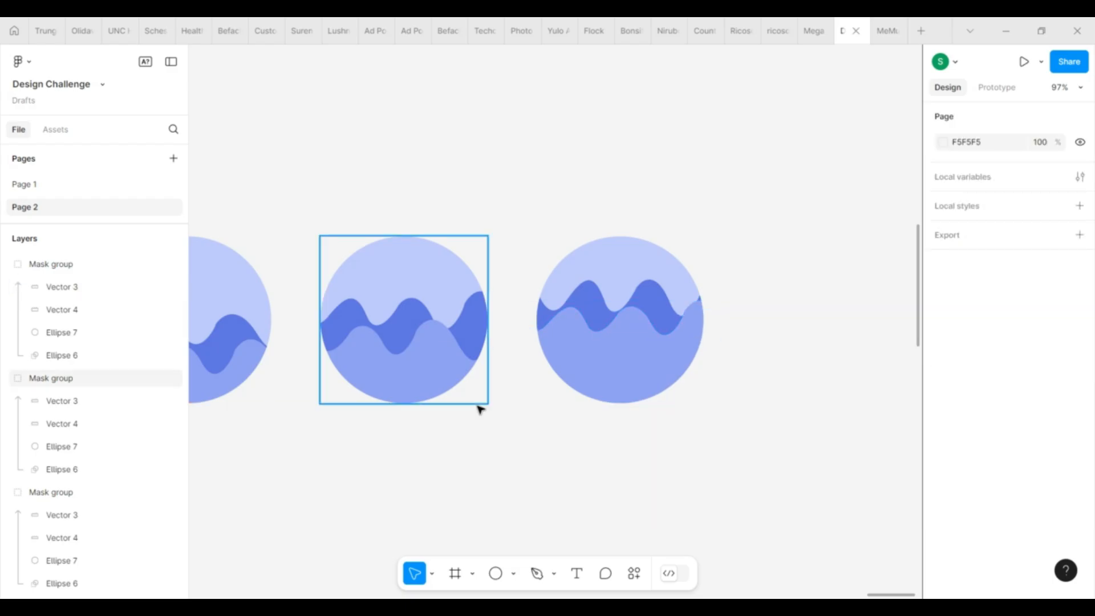
Duplicate the third wave circle and place the copy to its right as the fourth state
scroll(479, 409, down, 5)
click(557, 379)
scroll(558, 378, up, 1)
drag(558, 378, 679, 381)
scroll(733, 395, up, 5)
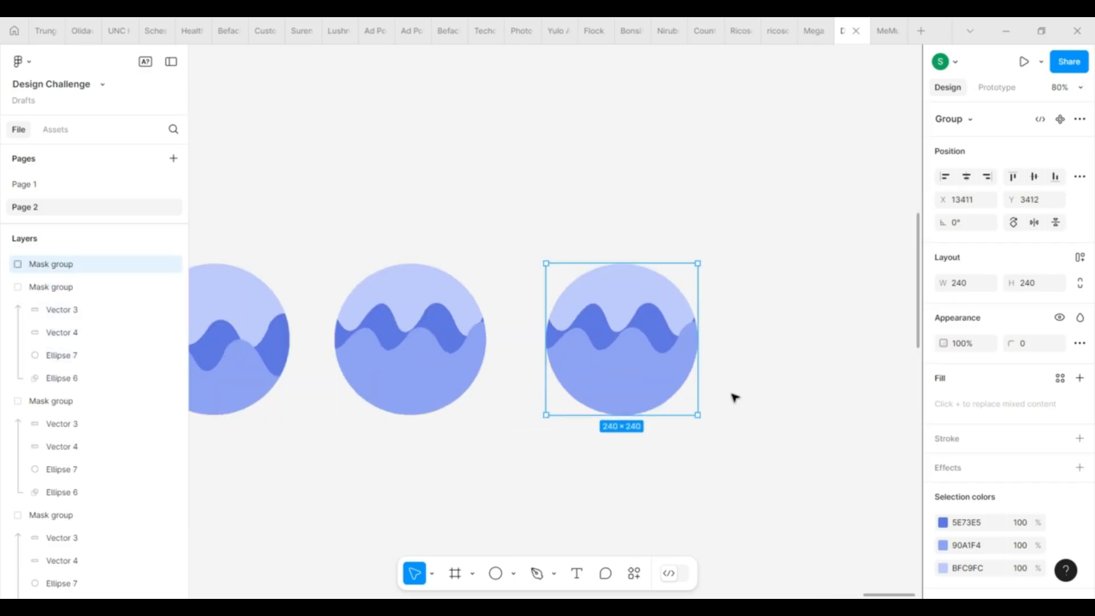
Raise both waves in the fourth circle and shift them to the left so only its upper part stays pale
double_click(651, 308)
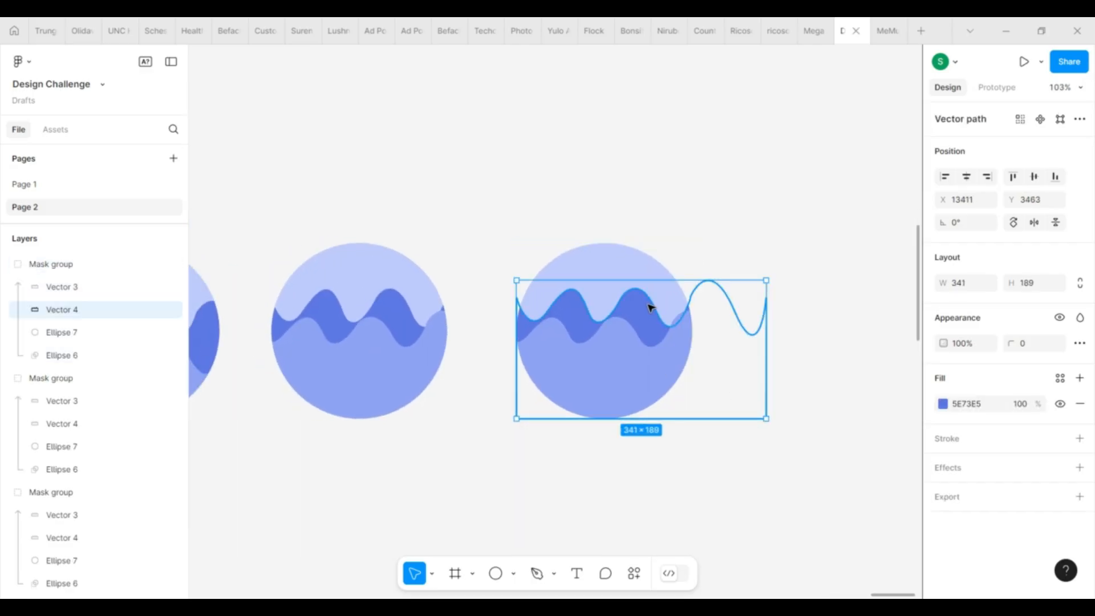
drag(634, 275, 610, 345)
click(655, 285)
drag(601, 404, 601, 419)
scroll(501, 403, down, 5)
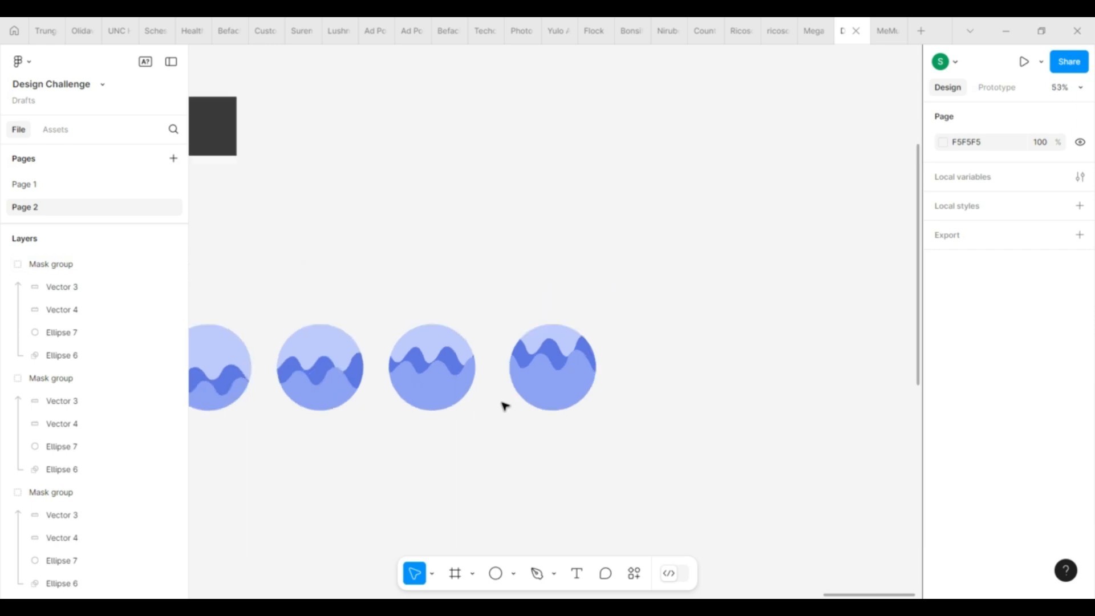
Duplicate the fourth wave circle and place the copy to its right as the fifth state
click(538, 391)
drag(538, 392, 633, 392)
scroll(639, 377, up, 5)
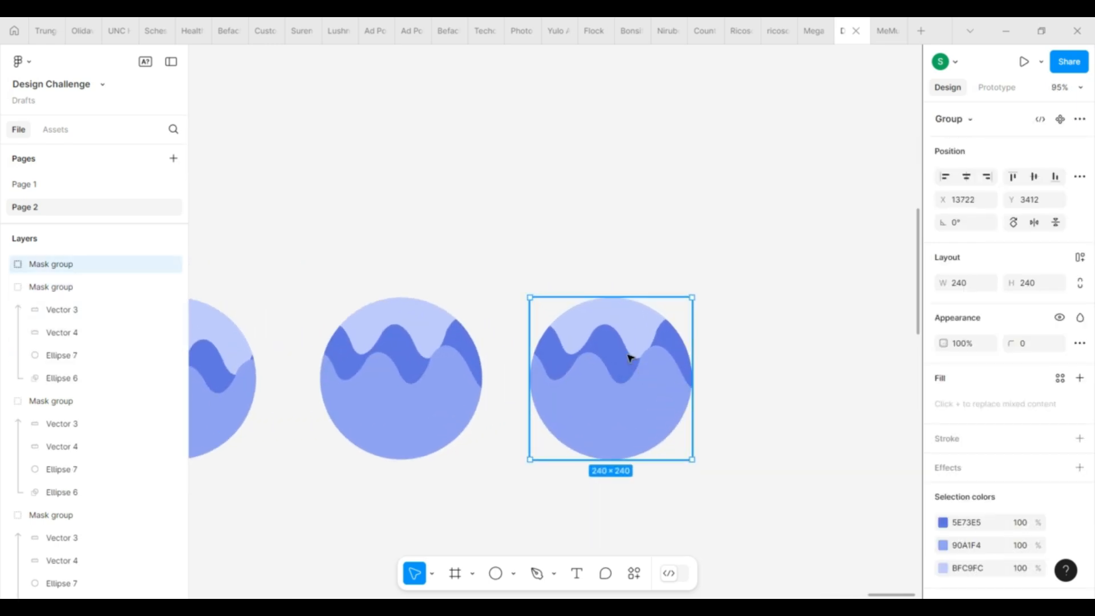
In the fifth circle, stretch the dark wave over the whole top and the light wave upward to a height of about 214
double_click(630, 358)
drag(630, 317, 628, 235)
click(631, 393)
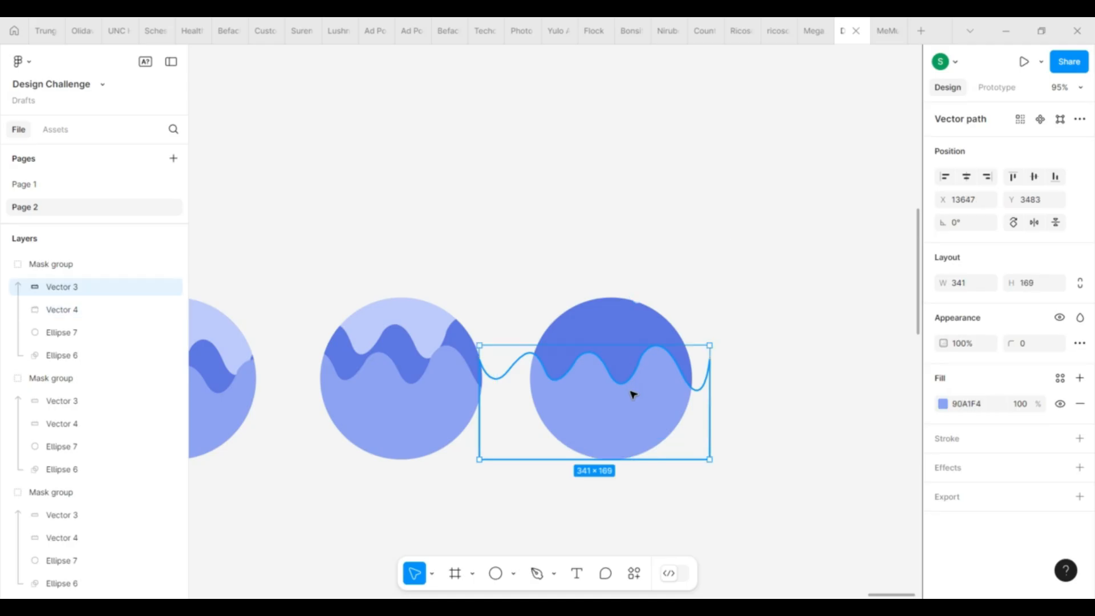
drag(602, 346, 613, 315)
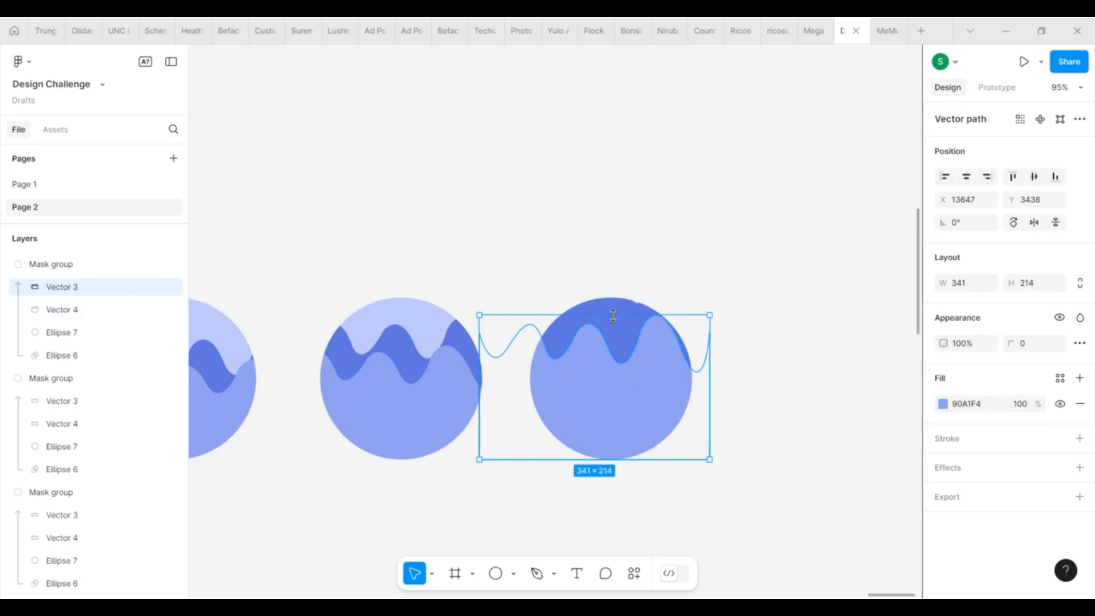
click(652, 251)
Duplicate the fifth wave circle and place the copy to its right as the sixth state
scroll(542, 264, down, 5)
click(592, 335)
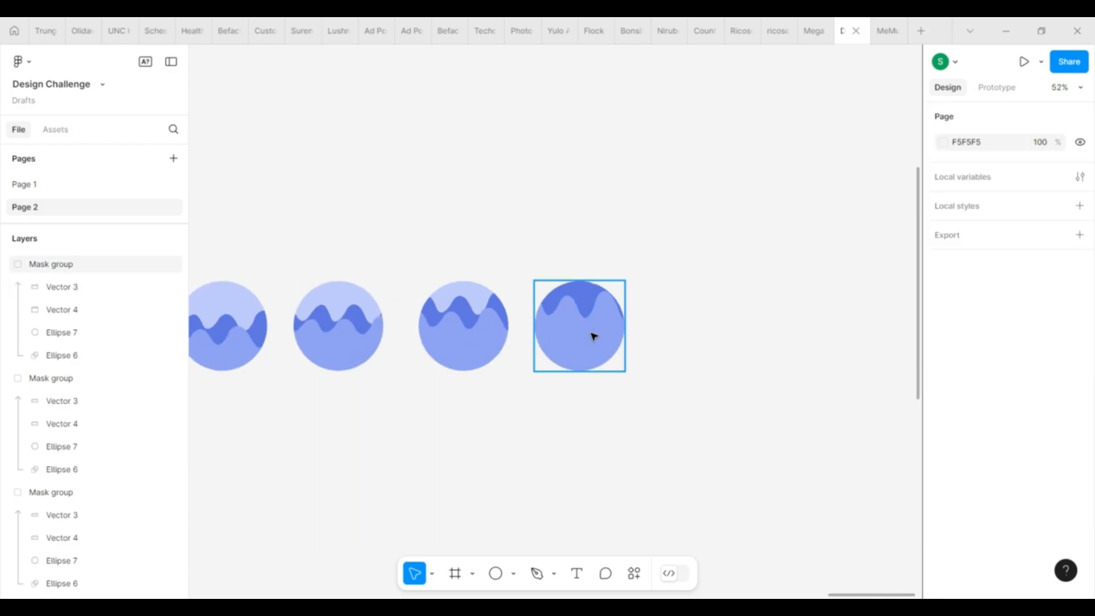
drag(594, 335, 703, 337)
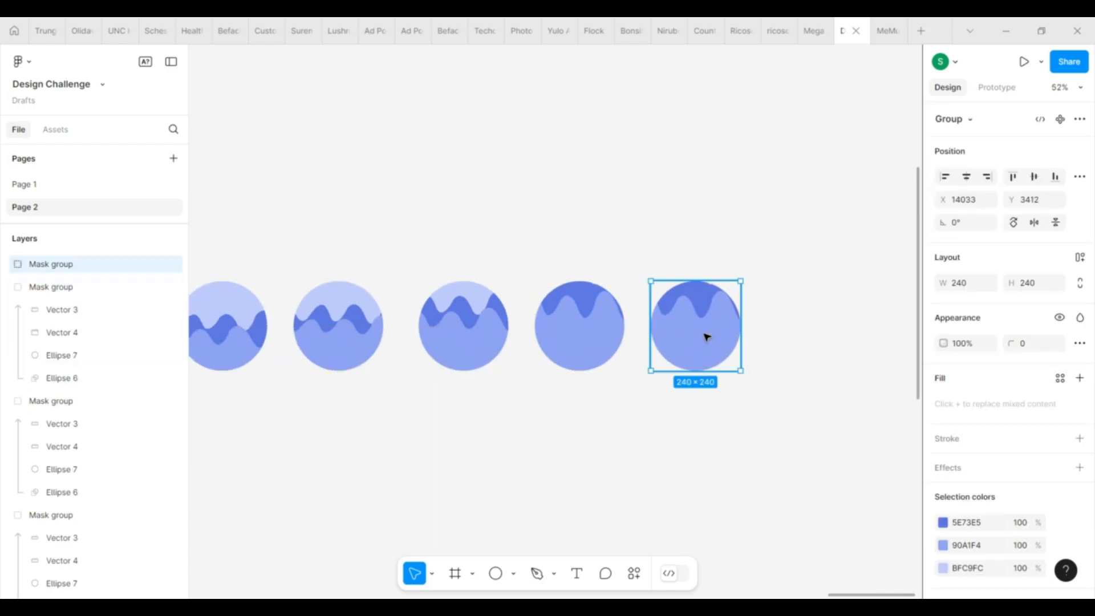
Stretch the light wave in the sixth circle upward until it fills the entire circle
double_click(704, 337)
drag(709, 289, 716, 235)
click(780, 345)
scroll(780, 344, down, 4)
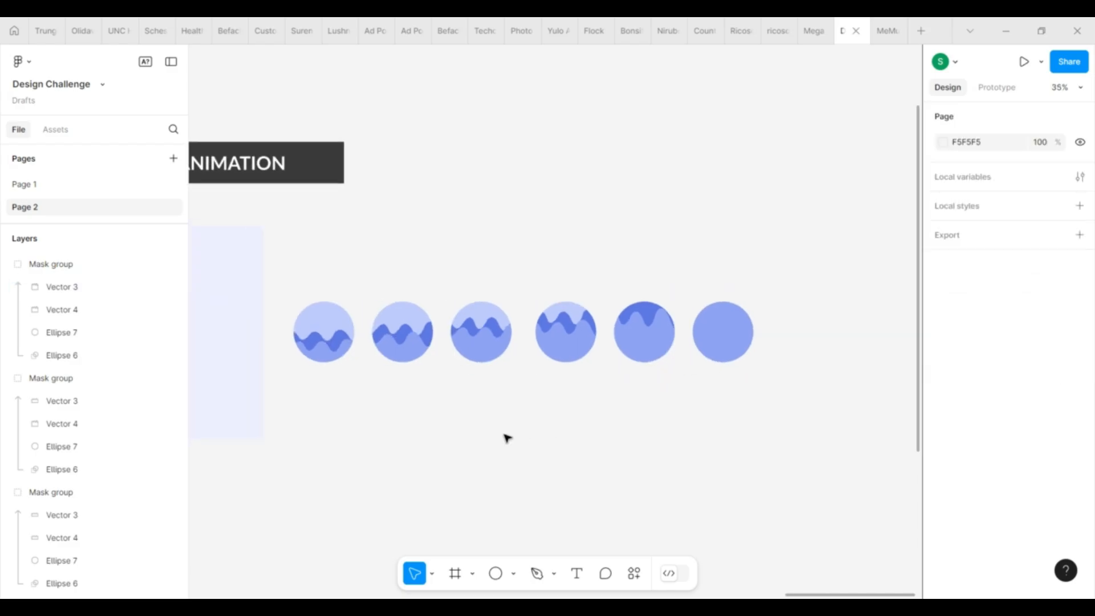
Combine all six wave circles into one component set
scroll(355, 433, up, 3)
drag(279, 251, 895, 394)
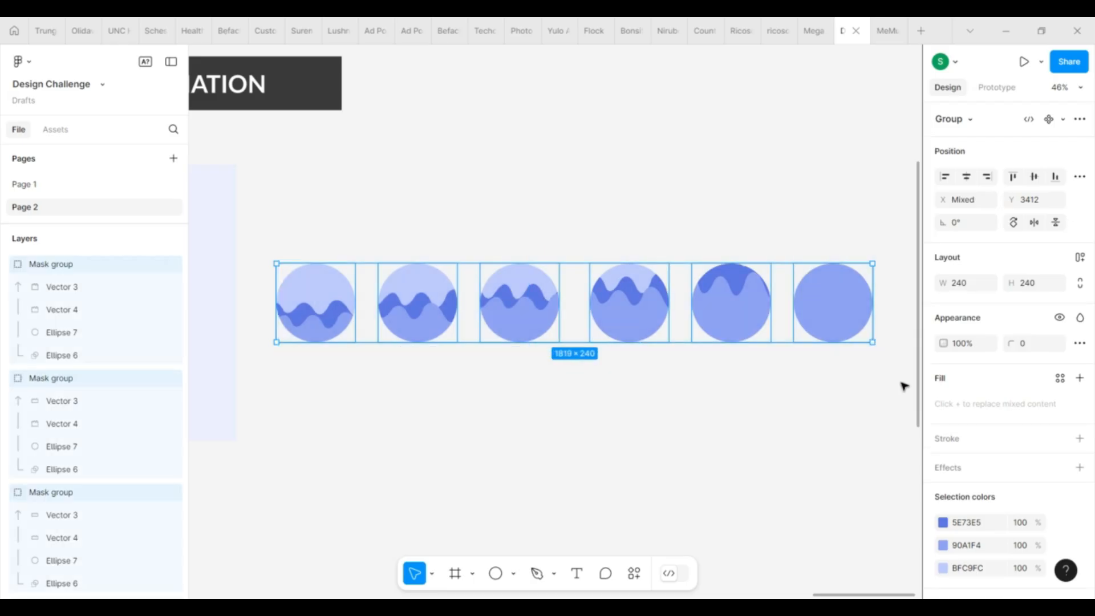
click(1063, 121)
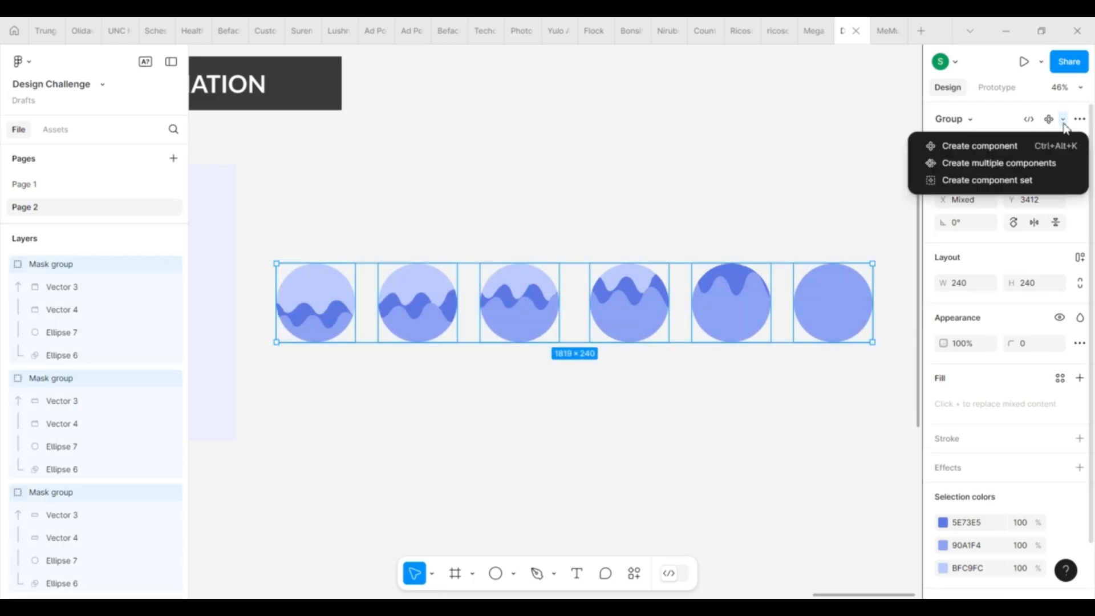
click(1052, 188)
Connect the first circle variant to the second with a prototype interaction
click(355, 313)
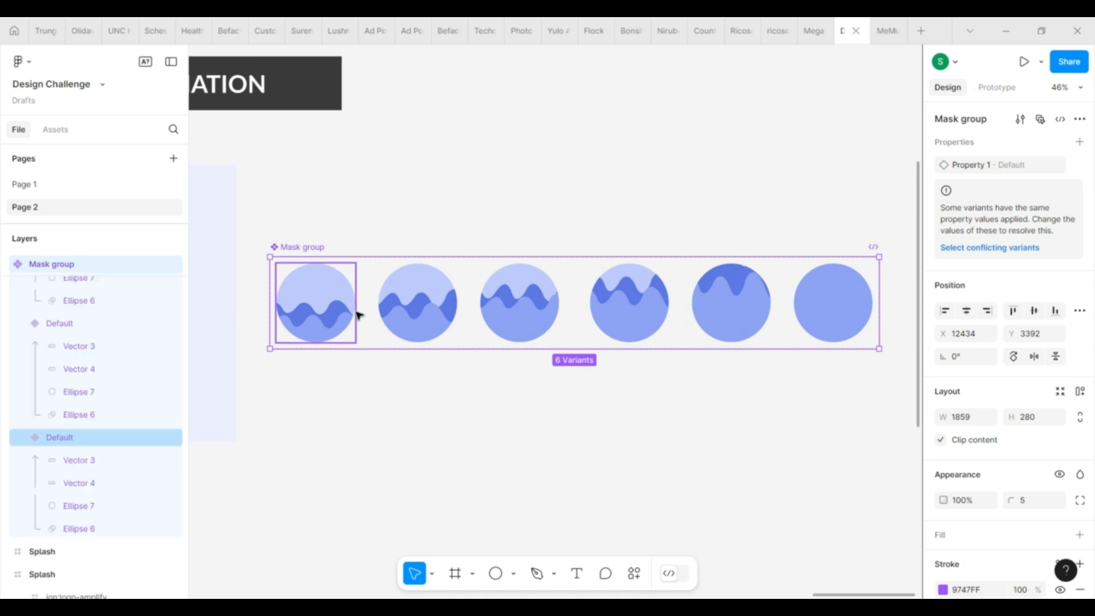
scroll(356, 312, up, 3)
scroll(356, 312, down, 1)
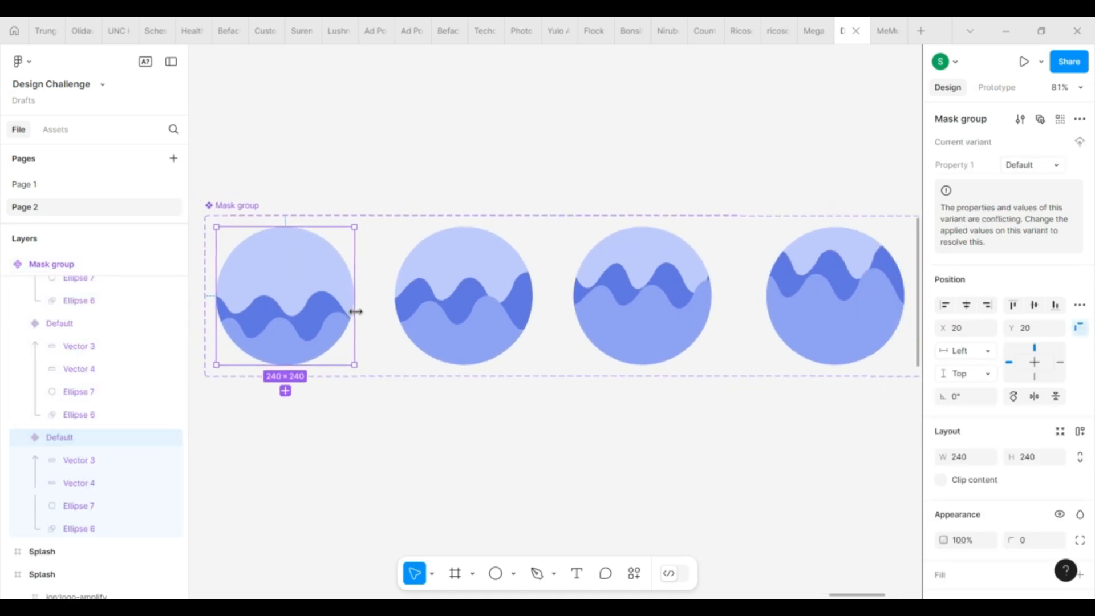
click(997, 88)
drag(355, 297, 420, 303)
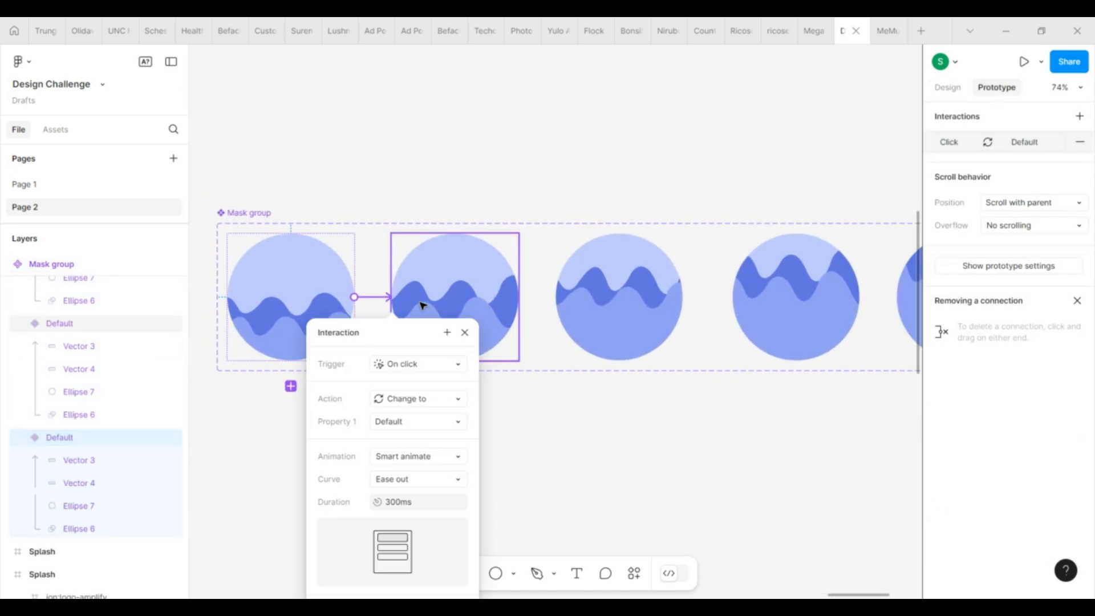
Set the first variant's interaction to trigger After delay at 1 ms with a 600 ms animation duration
click(415, 365)
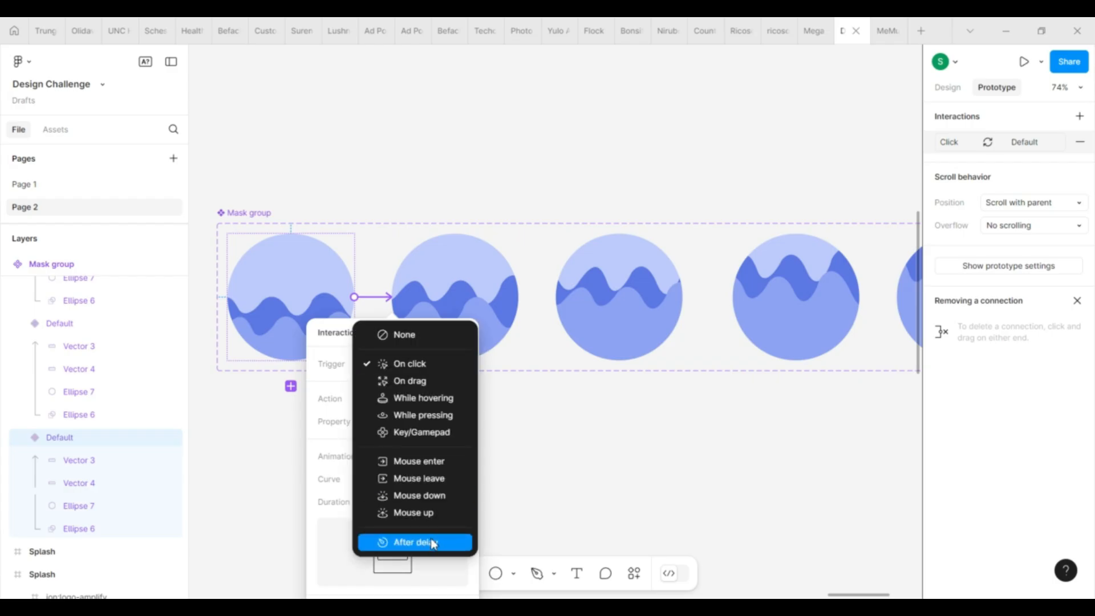
click(434, 542)
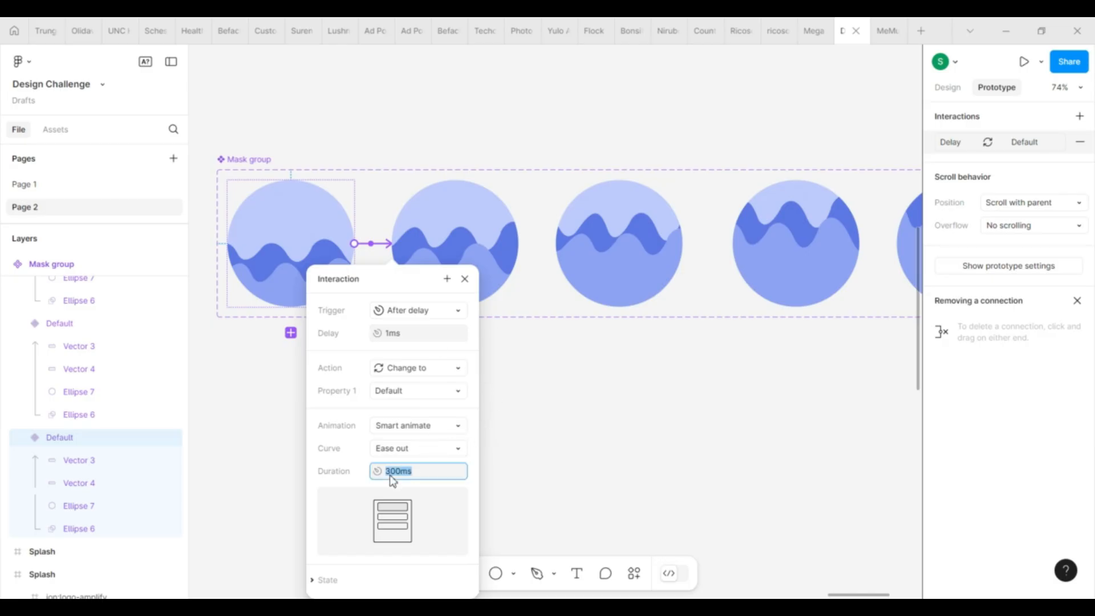
key(Return)
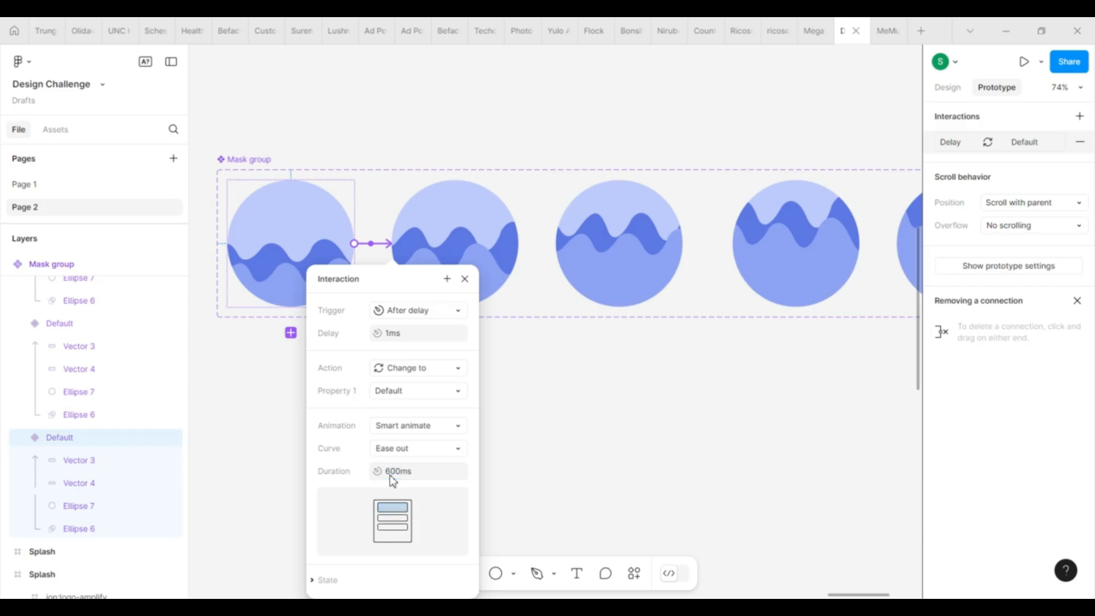
click(465, 279)
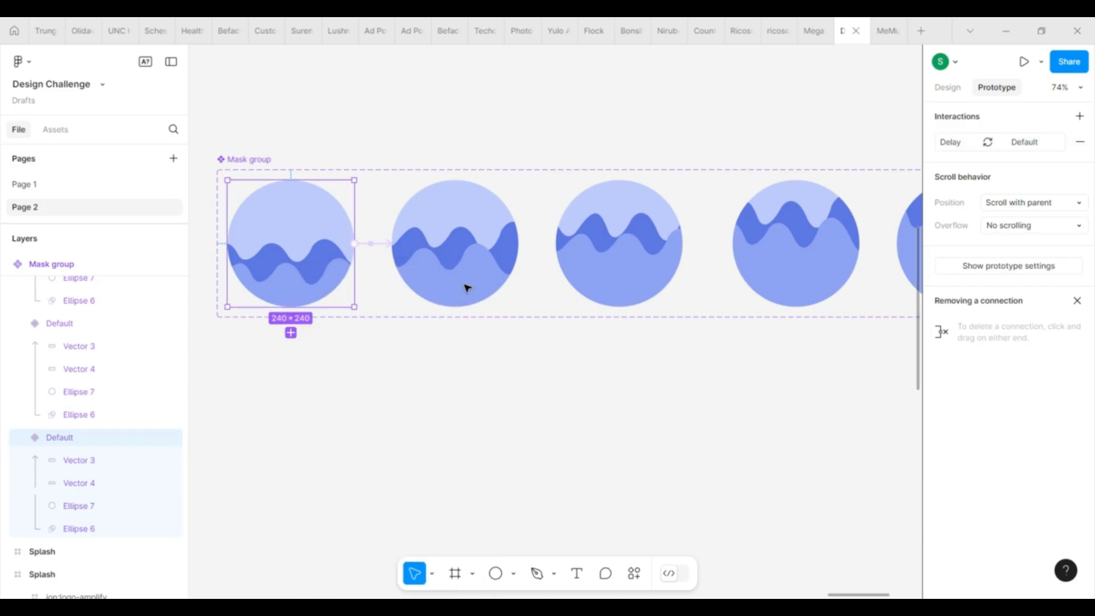
Connect the second variant to the third with an After delay trigger and a 1 ms delay
click(440, 254)
drag(518, 243, 620, 247)
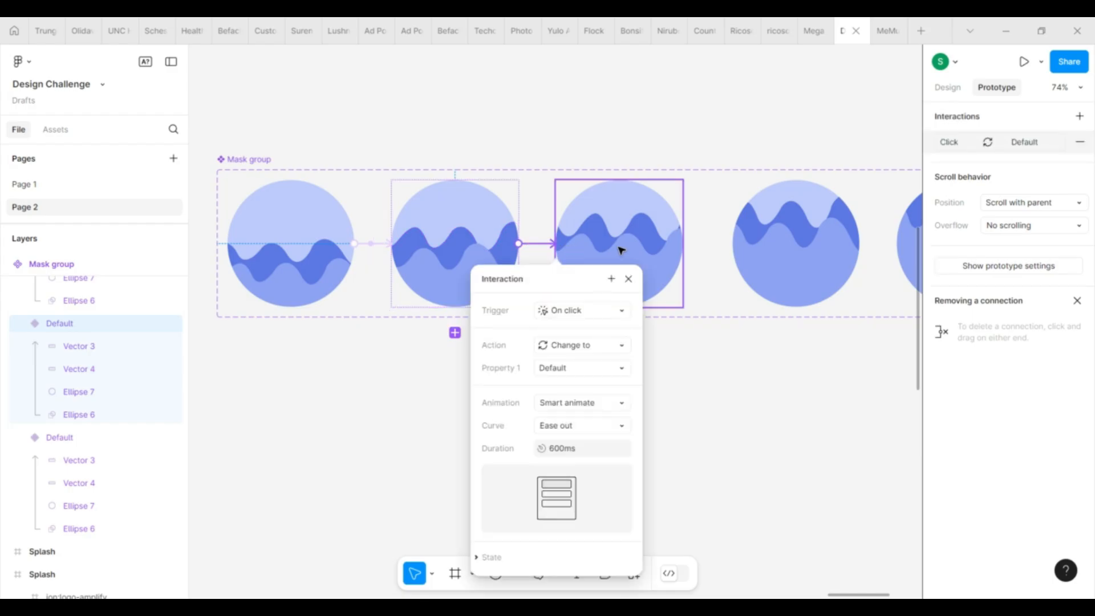
click(601, 314)
click(610, 489)
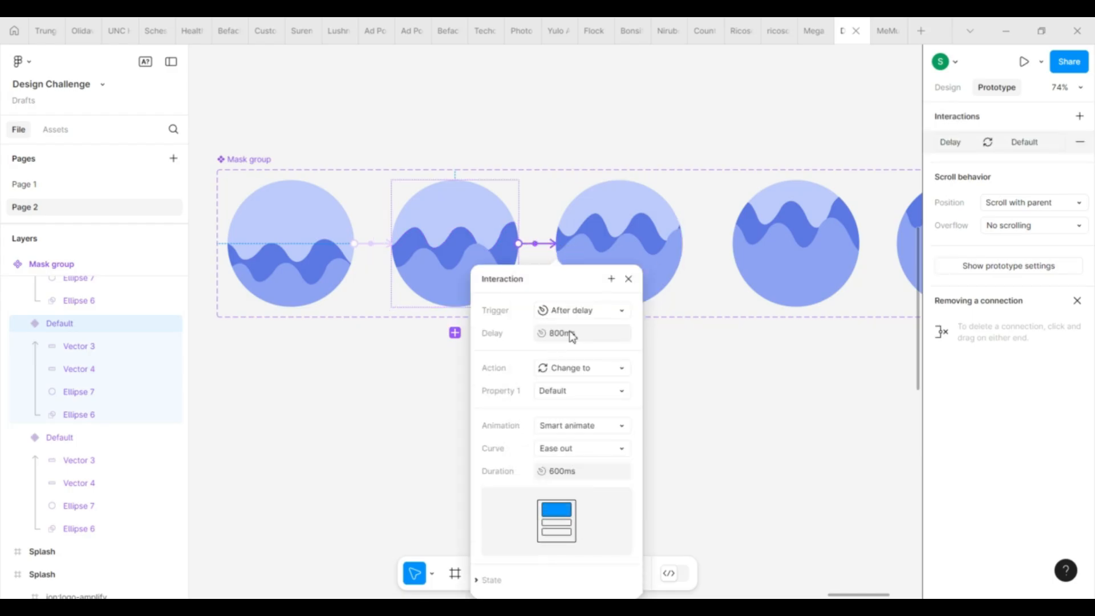
key(Return)
click(564, 339)
text(1)
key(Return)
click(628, 279)
scroll(489, 289, down, 5)
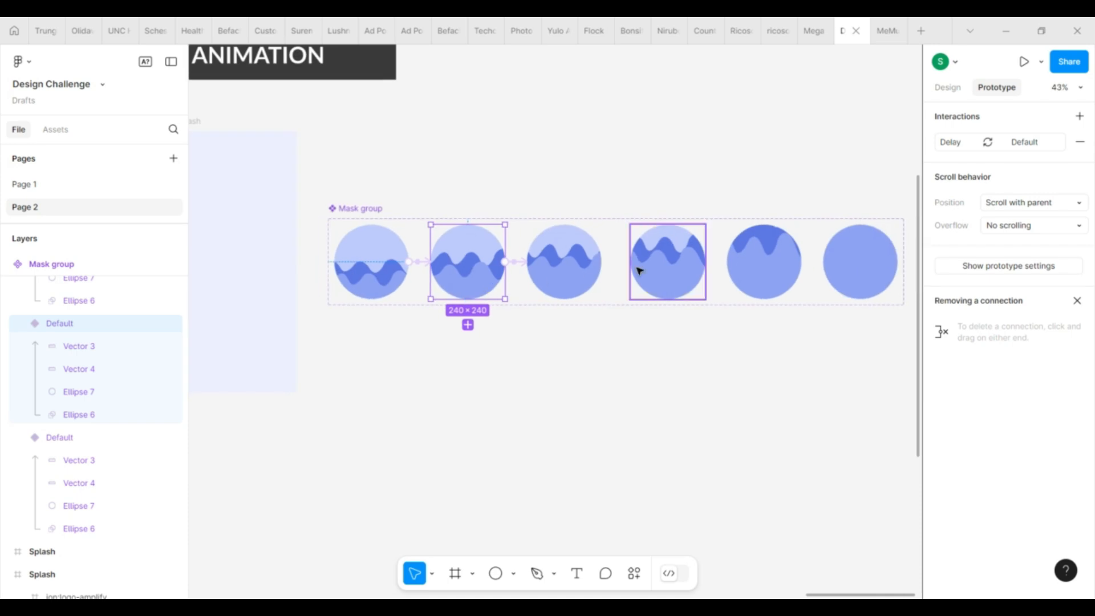
Connect the third variant to the fourth with an After delay trigger and a 1 ms delay
scroll(638, 271, up, 6)
click(501, 281)
drag(570, 257, 662, 246)
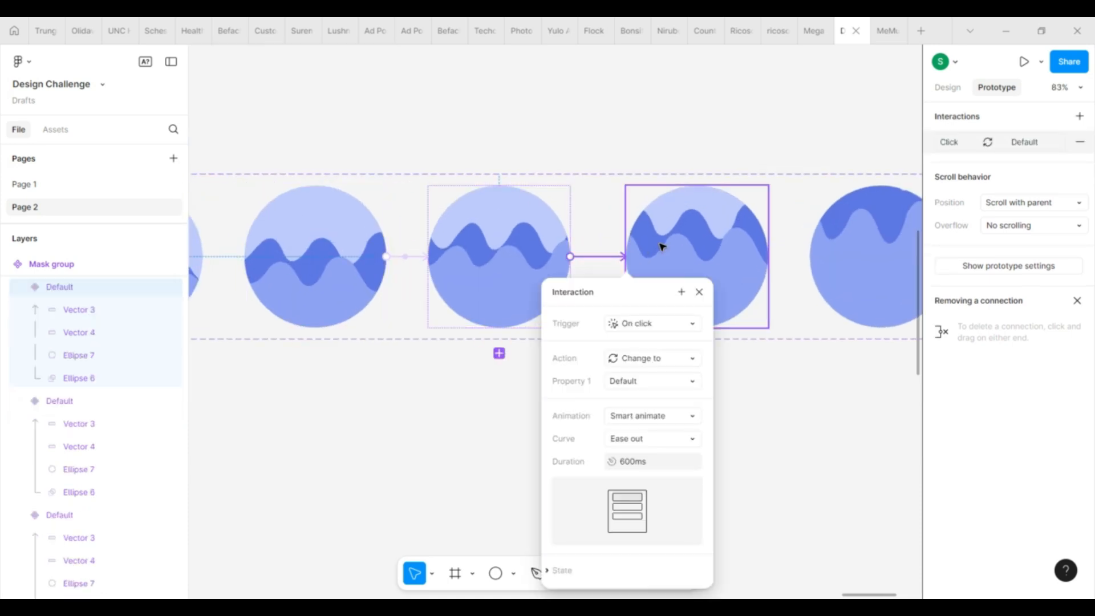
click(641, 324)
click(652, 501)
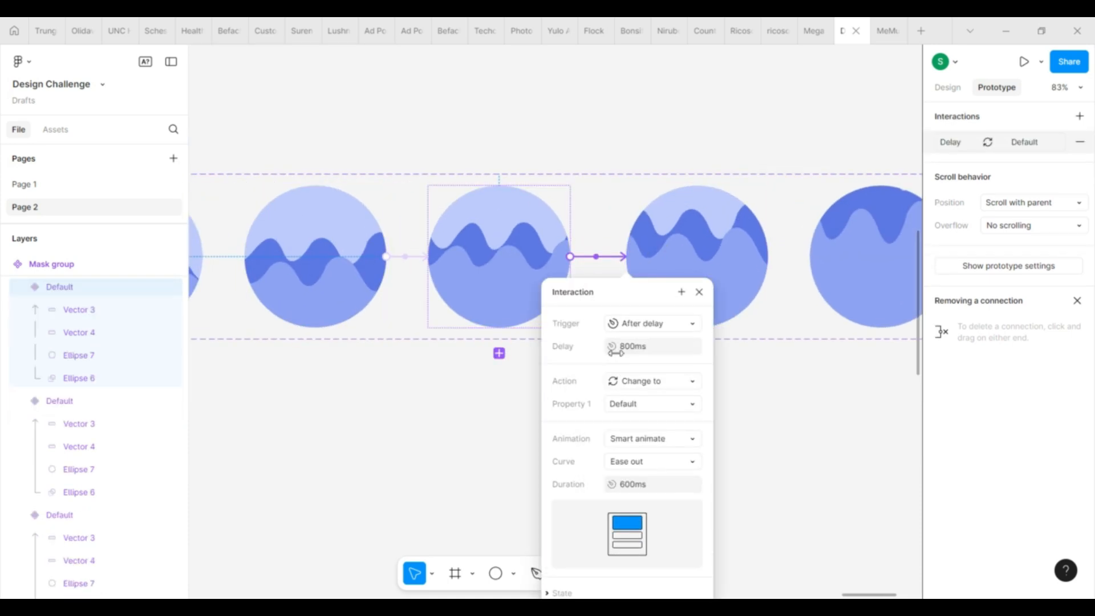
text(1)
key(Return)
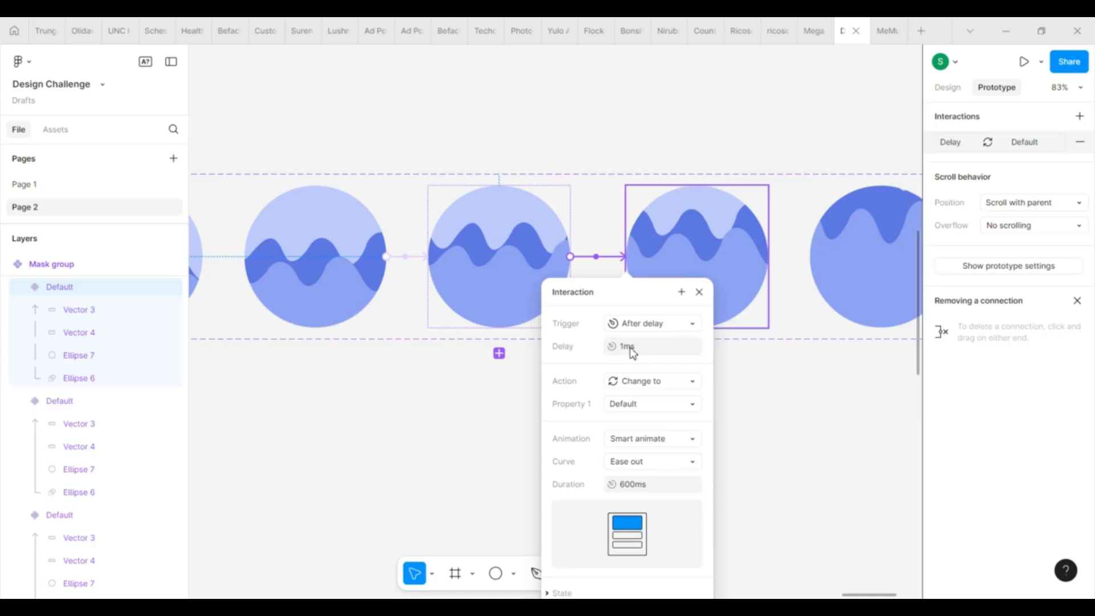
click(699, 292)
Connect the fourth variant to the fifth with a prototype interaction triggered After delay
scroll(704, 298, down, 3)
click(627, 285)
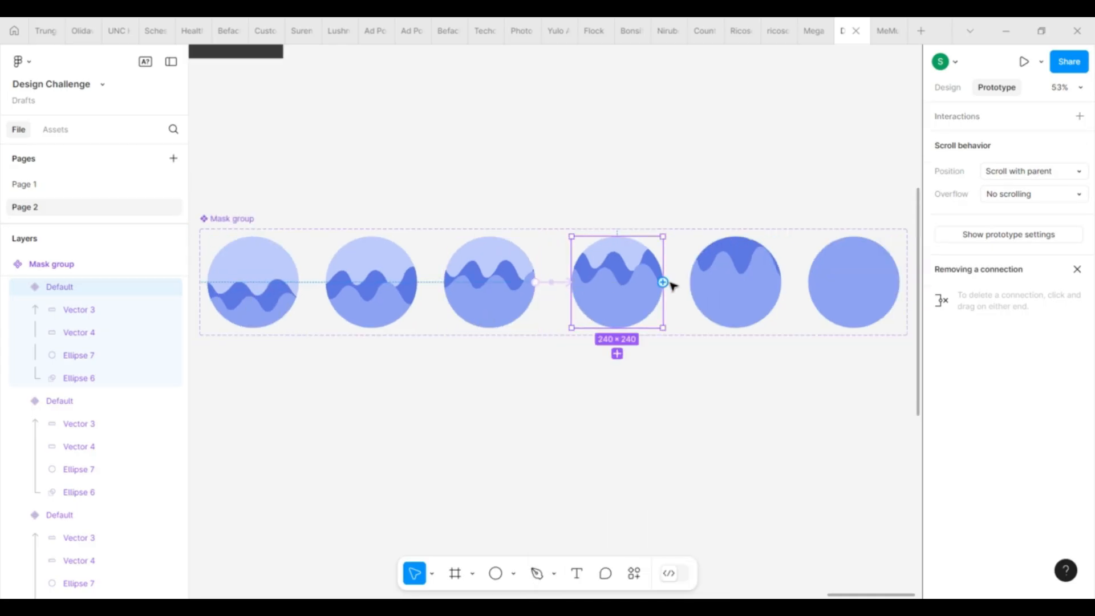
drag(662, 282, 736, 285)
click(741, 350)
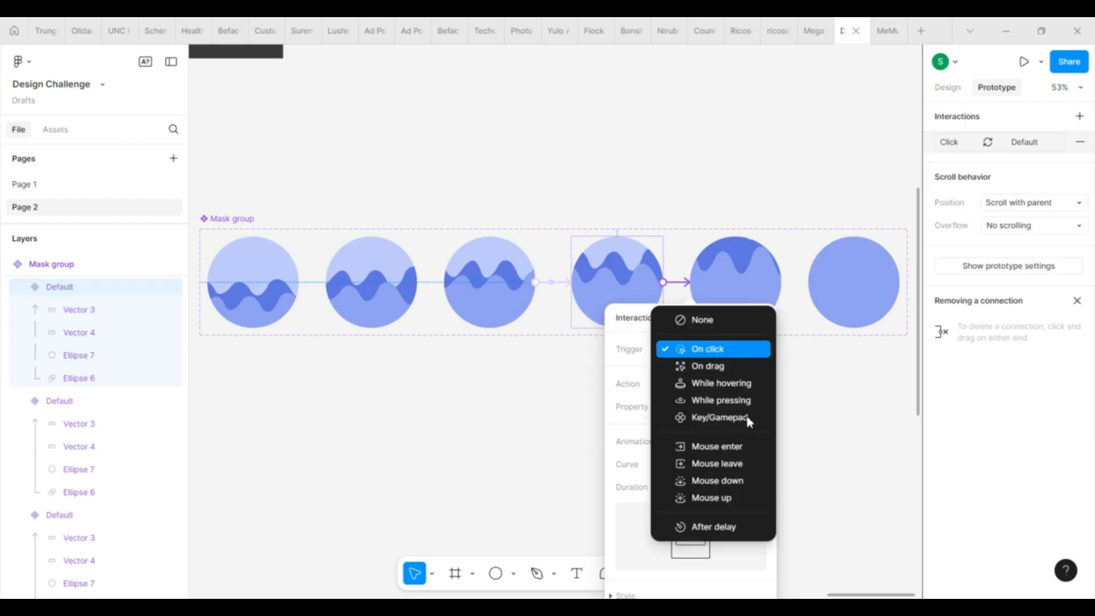
click(731, 529)
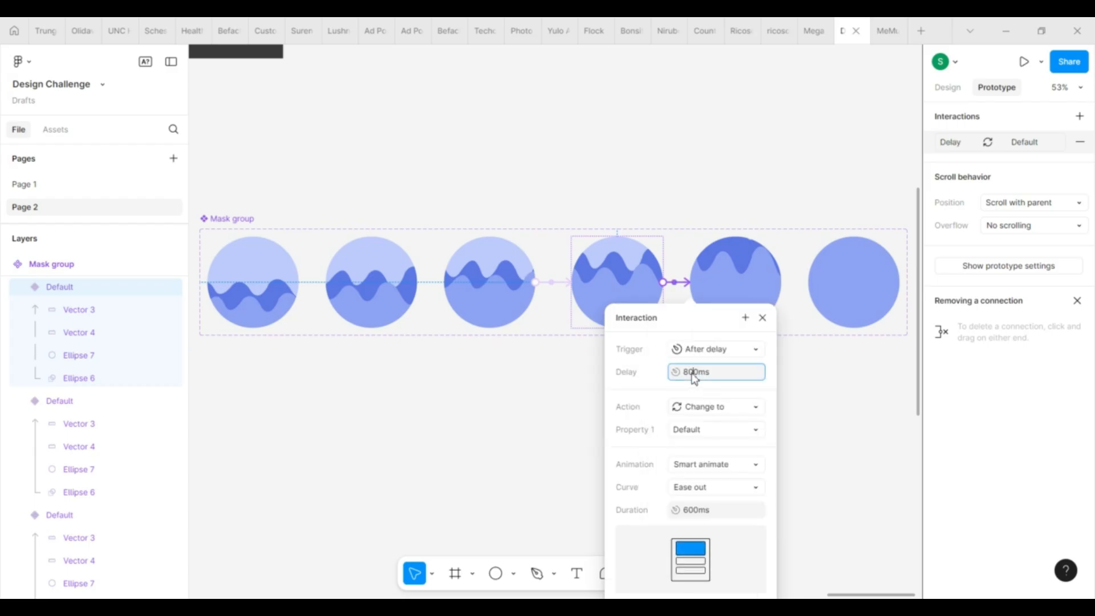
click(763, 317)
Connect the fifth variant to the sixth with an After delay trigger and a 1 ms delay
click(789, 283)
click(761, 287)
drag(782, 283, 836, 283)
click(838, 349)
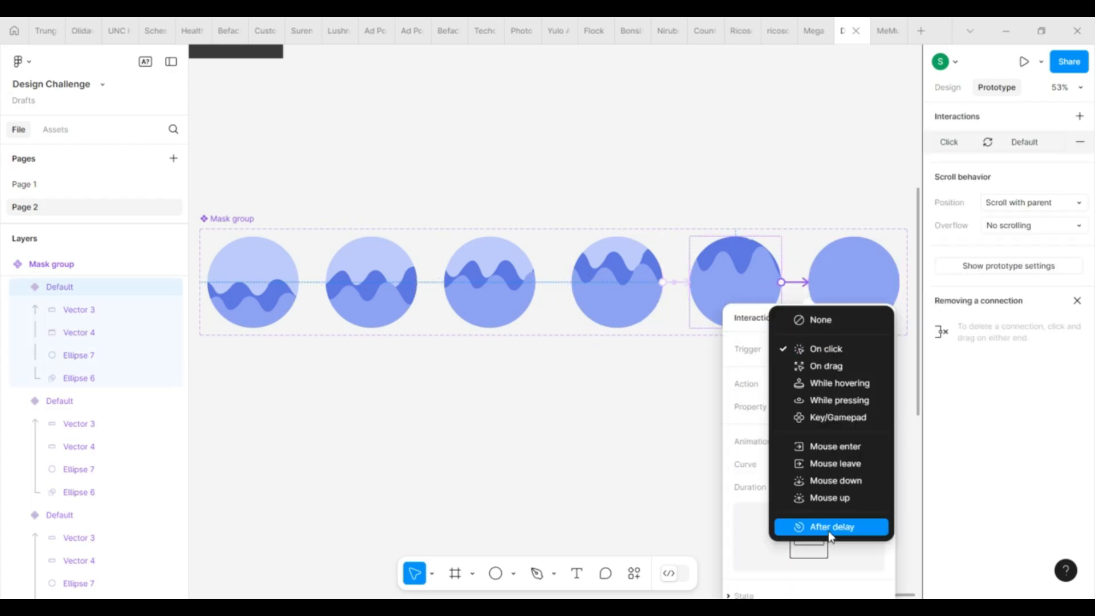
click(831, 527)
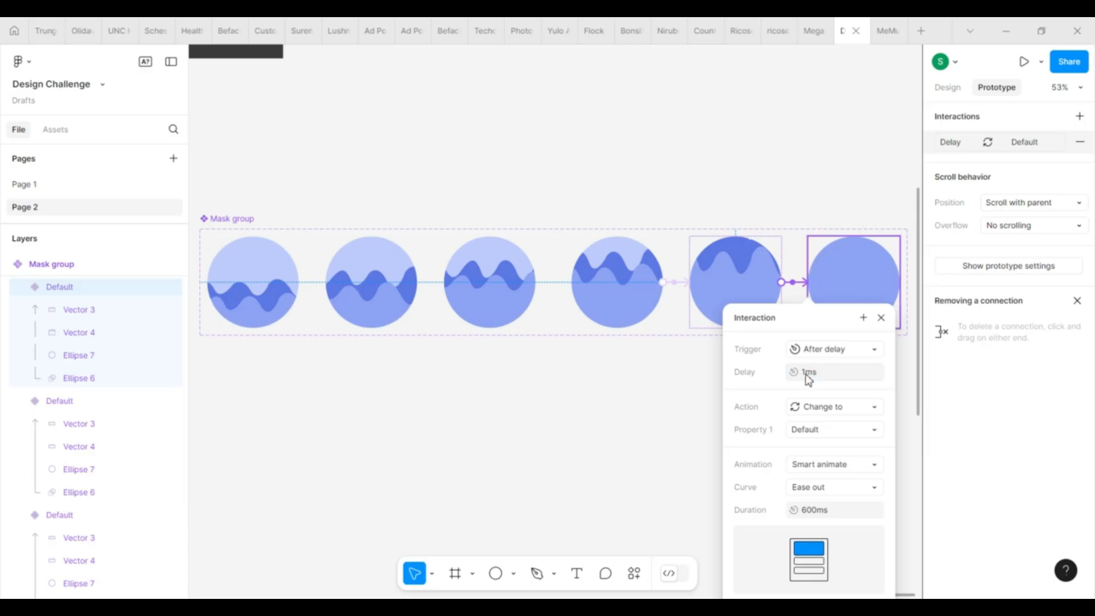
click(887, 322)
scroll(577, 415, left, 3)
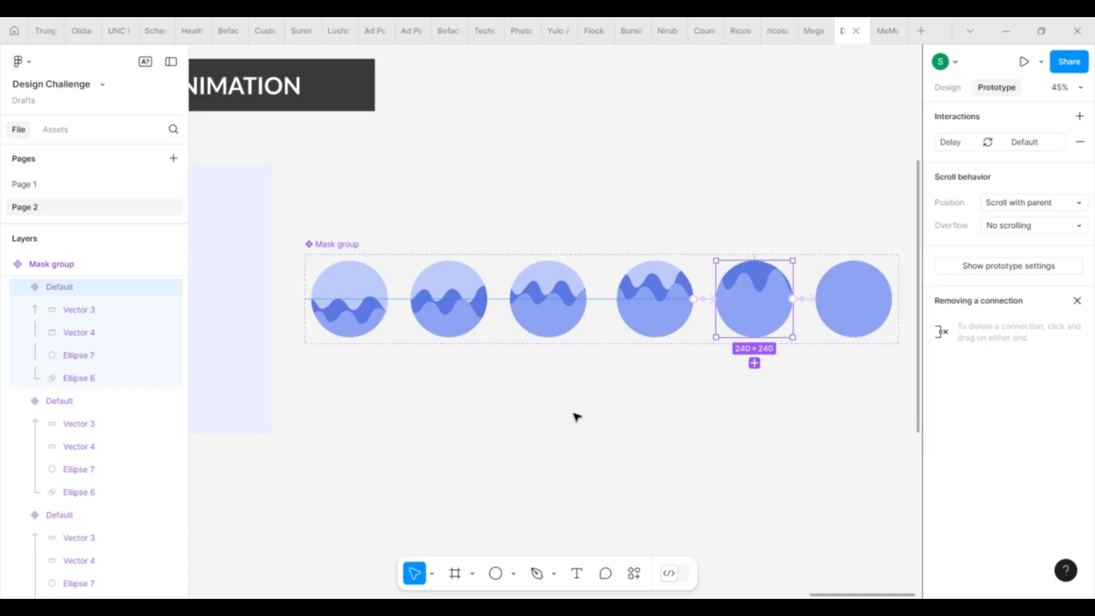
Try to paste a copy of the first wave variant into the empty Splash frame, and undo the paste
click(473, 395)
click(326, 305)
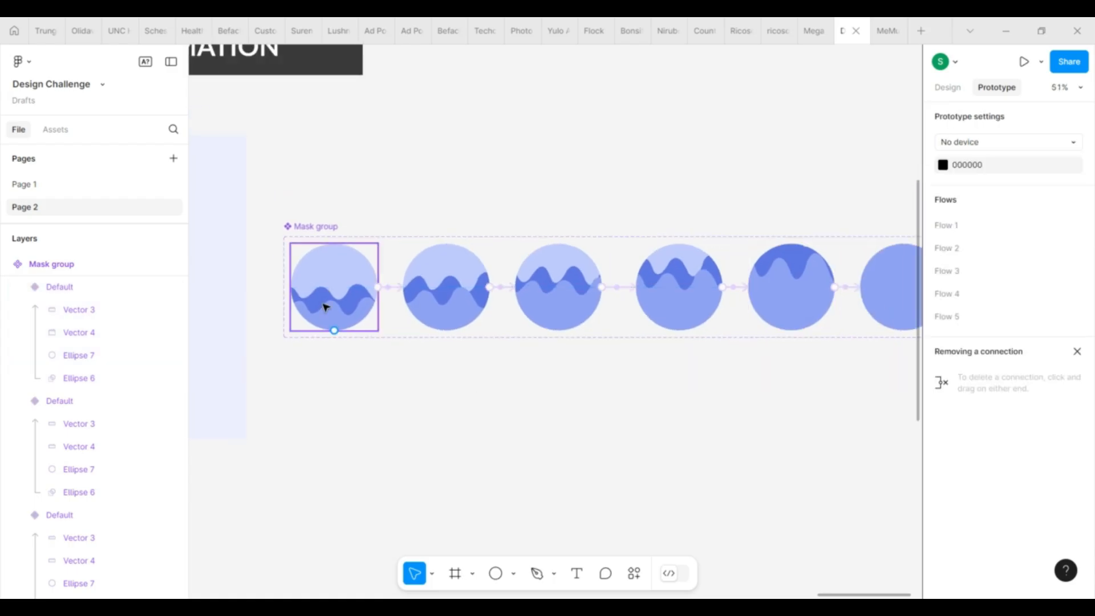
click(947, 88)
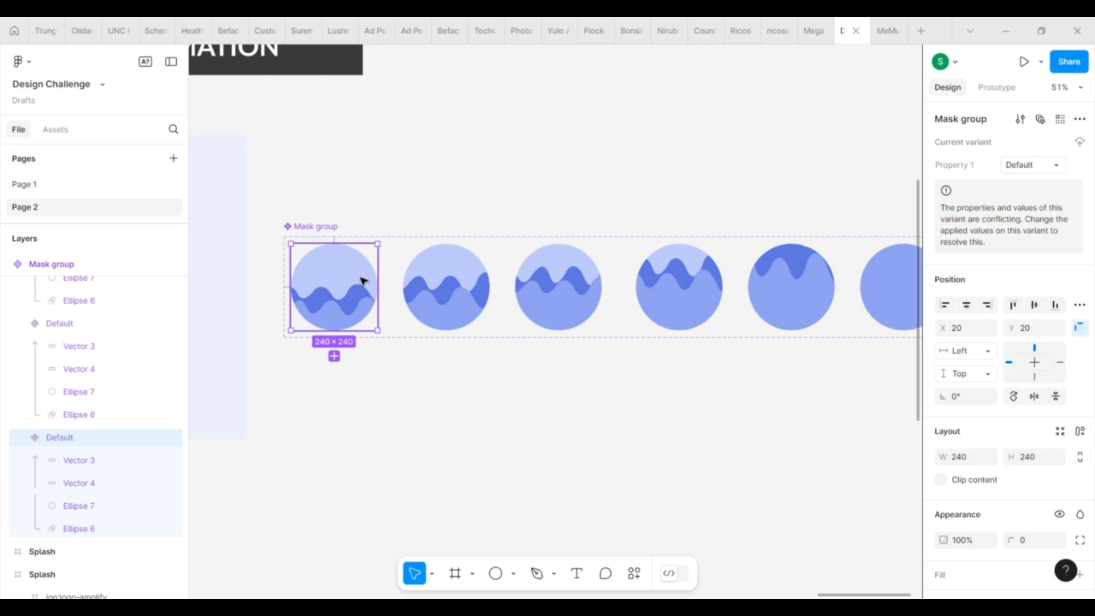
scroll(672, 171, down, 3)
click(240, 167)
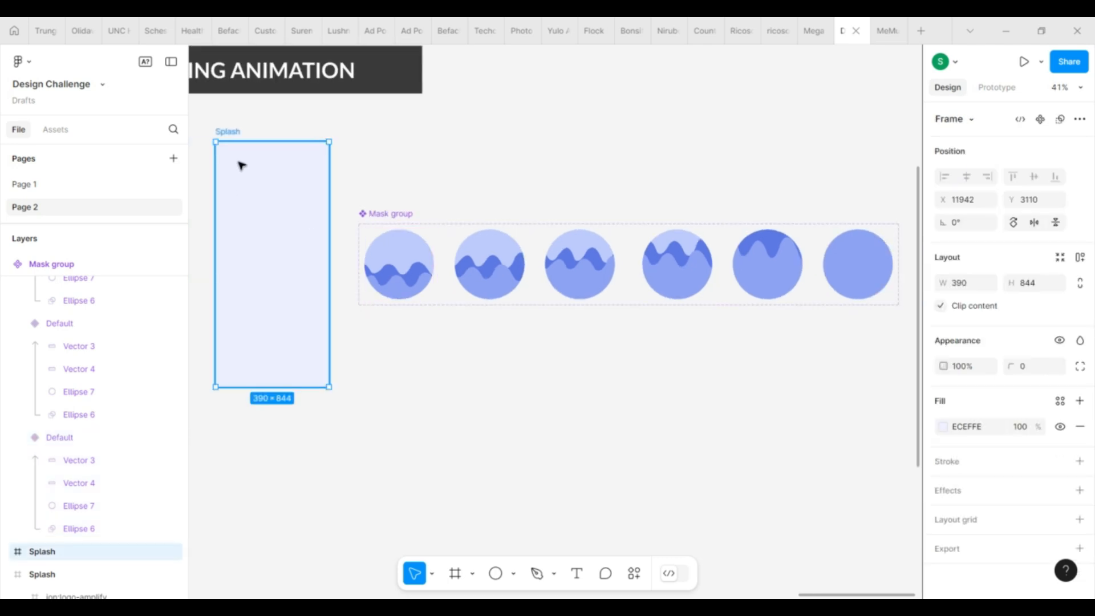
scroll(585, 141, down, 3)
scroll(359, 188, up, 5)
scroll(425, 205, up, 3)
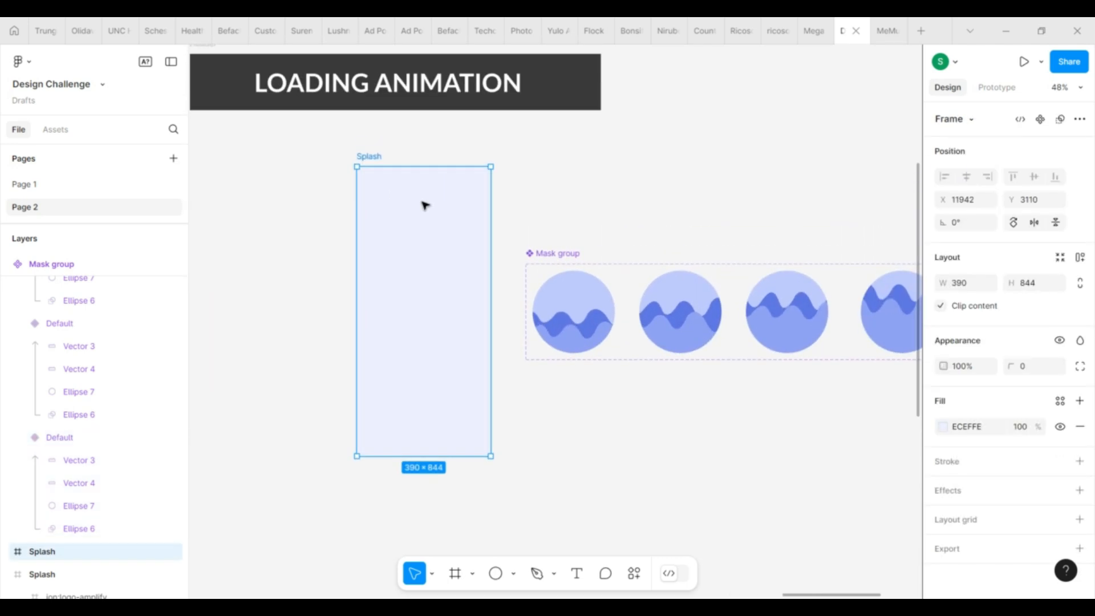
key(ctrl+v)
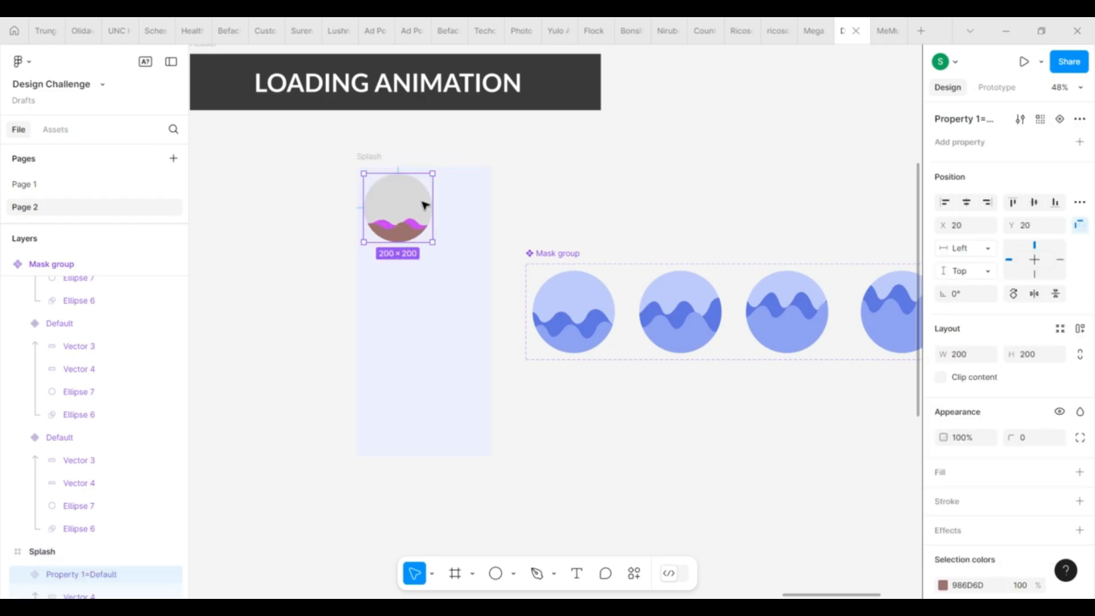
key(ctrl+z)
Place a copy of the first wave variant in the Splash frame and centre it horizontally and vertically
click(582, 300)
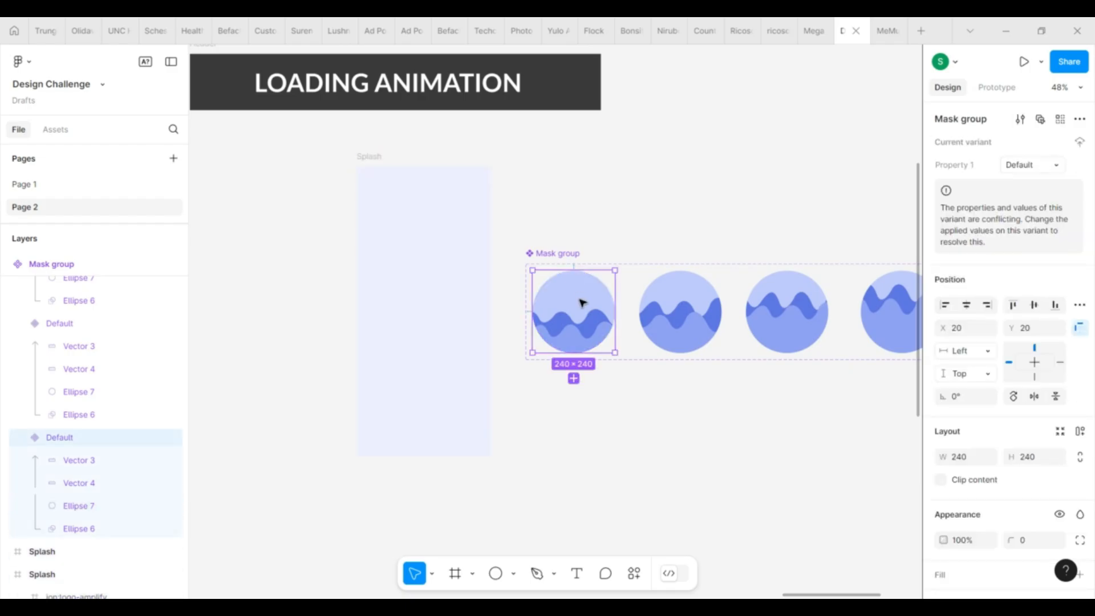
click(422, 293)
key(ctrl+v)
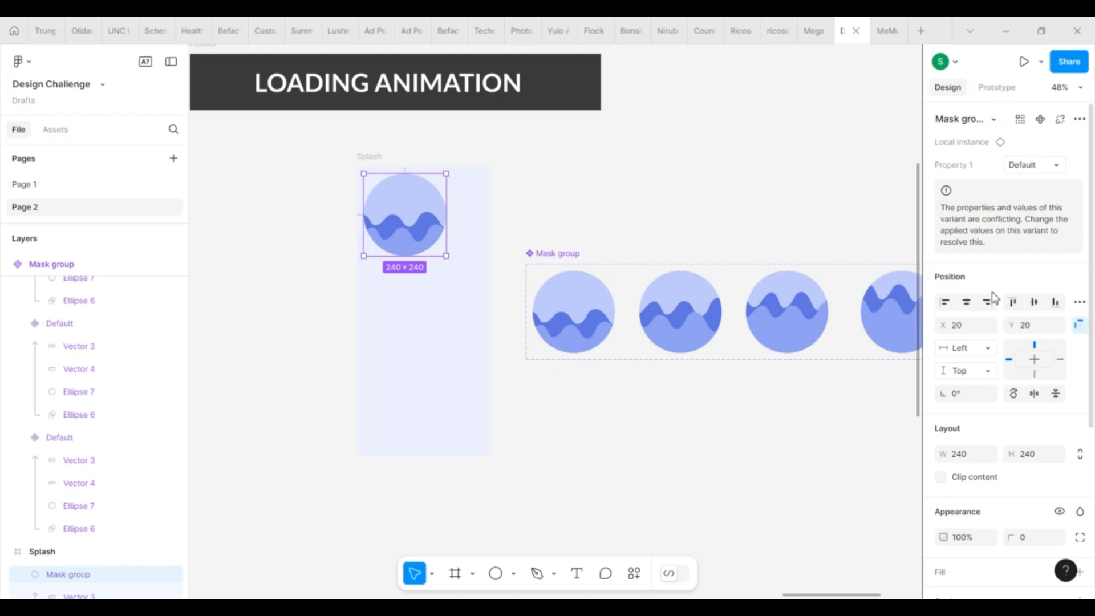
click(971, 313)
click(1032, 302)
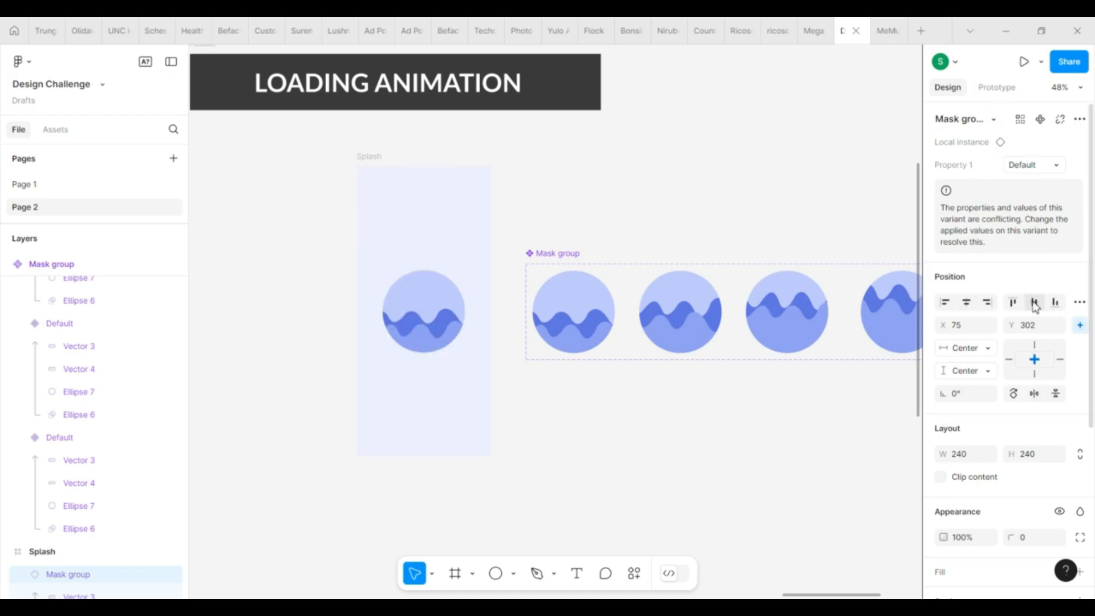
Preview the Splash frame's prototype scaled to fit width and height, and restart it to watch the loading animation
click(563, 501)
click(370, 156)
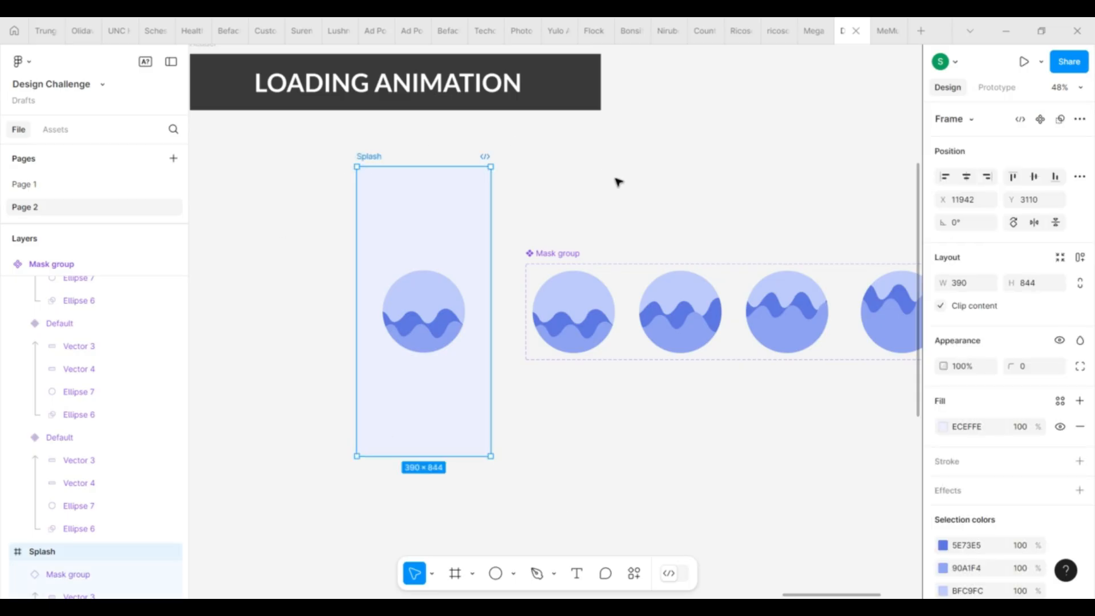
click(1024, 63)
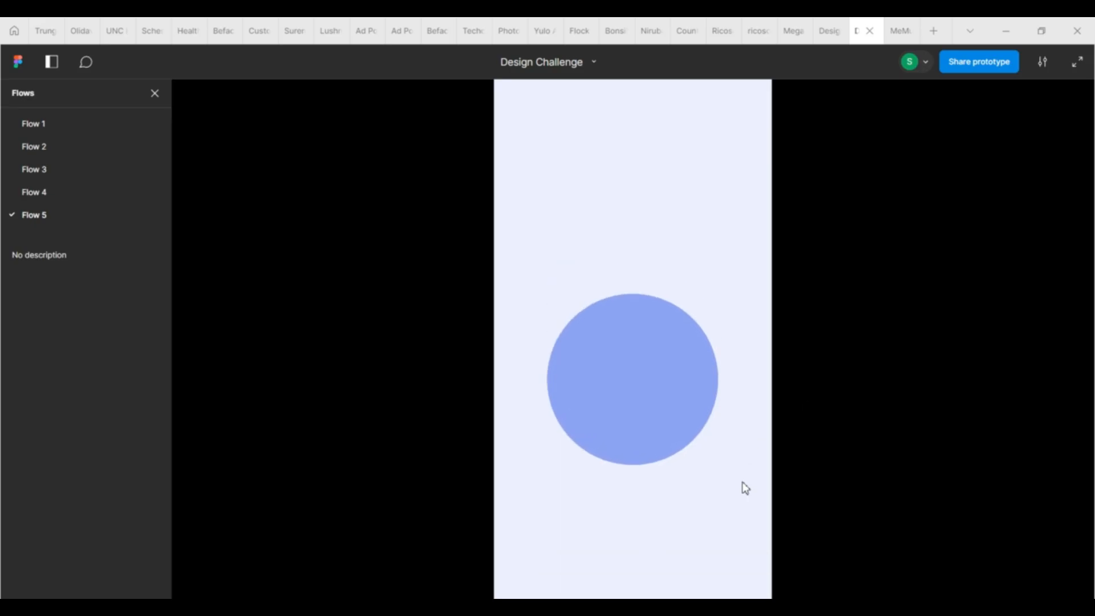
click(1043, 64)
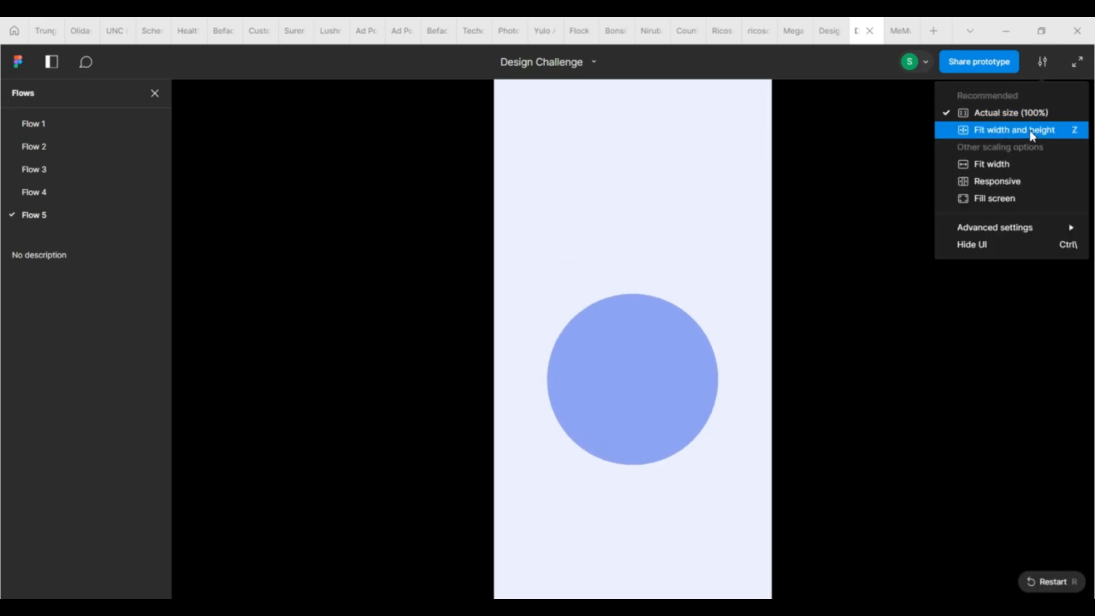
click(1033, 135)
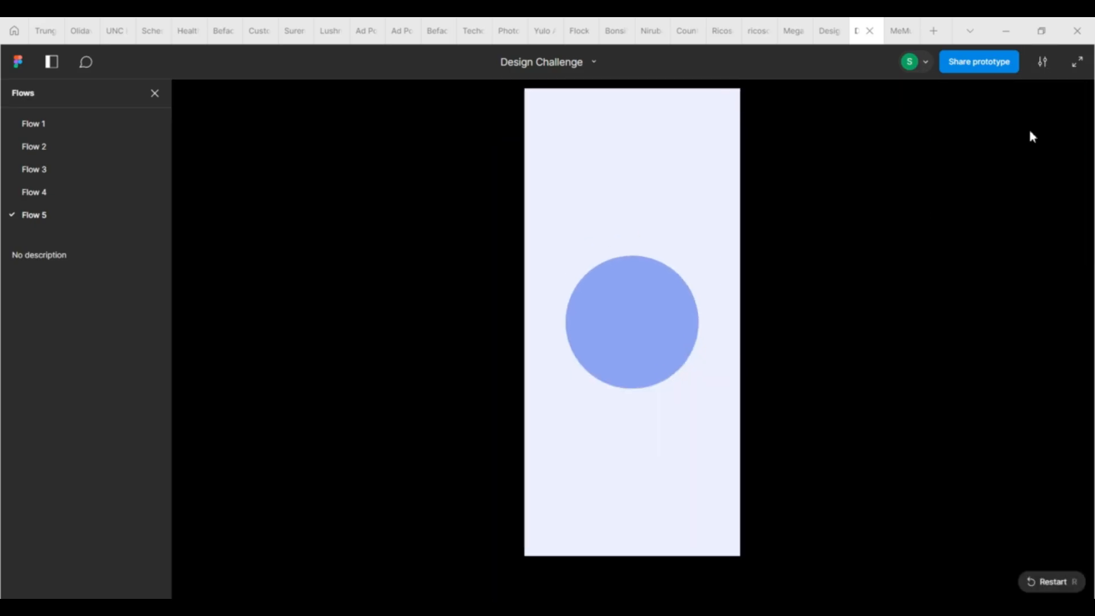
click(1025, 582)
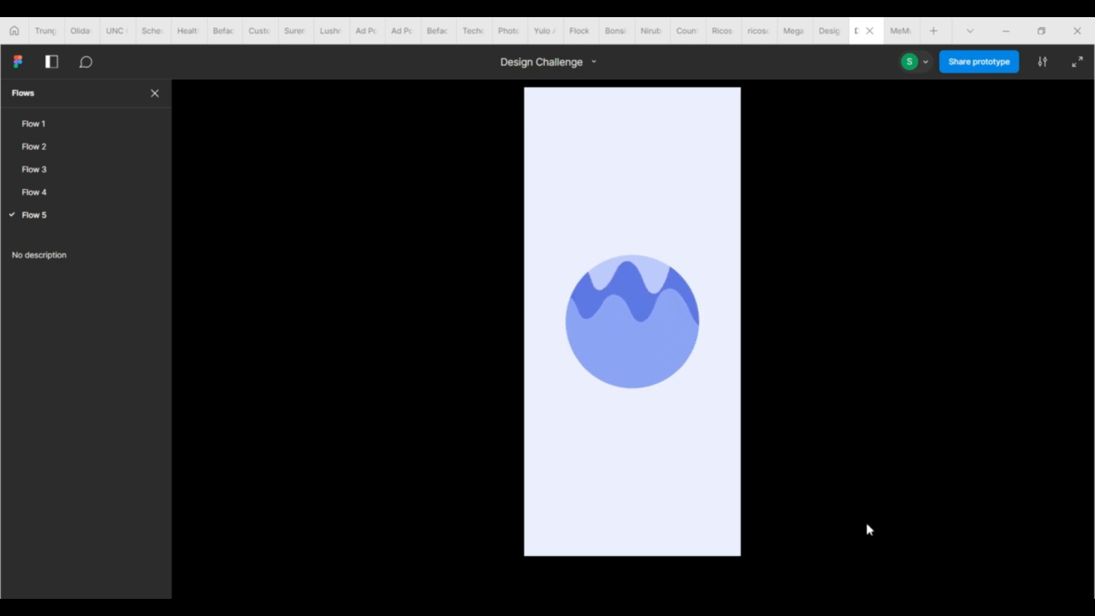